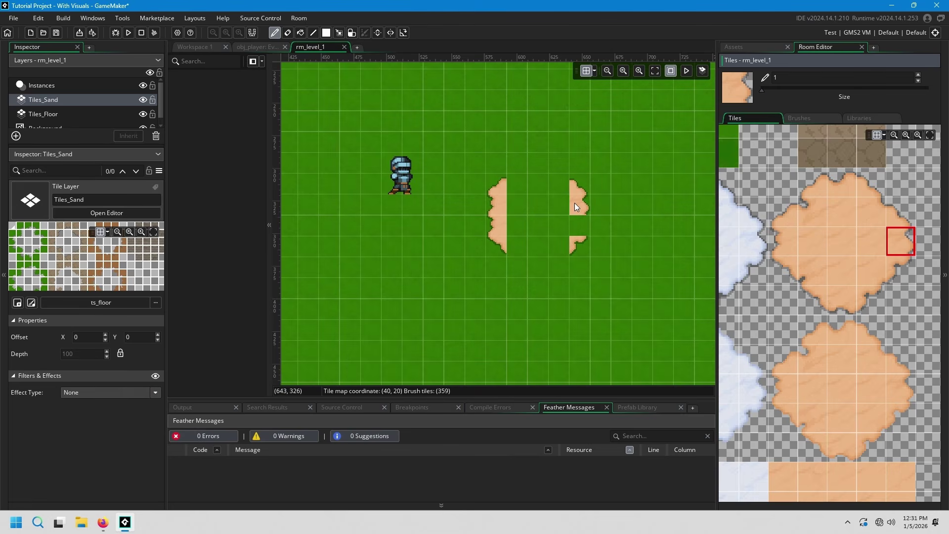
Complete the border of the sand patch on the Tiles_Sand layer with matching right, top and bottom edge tiles.
click(577, 224)
click(842, 190)
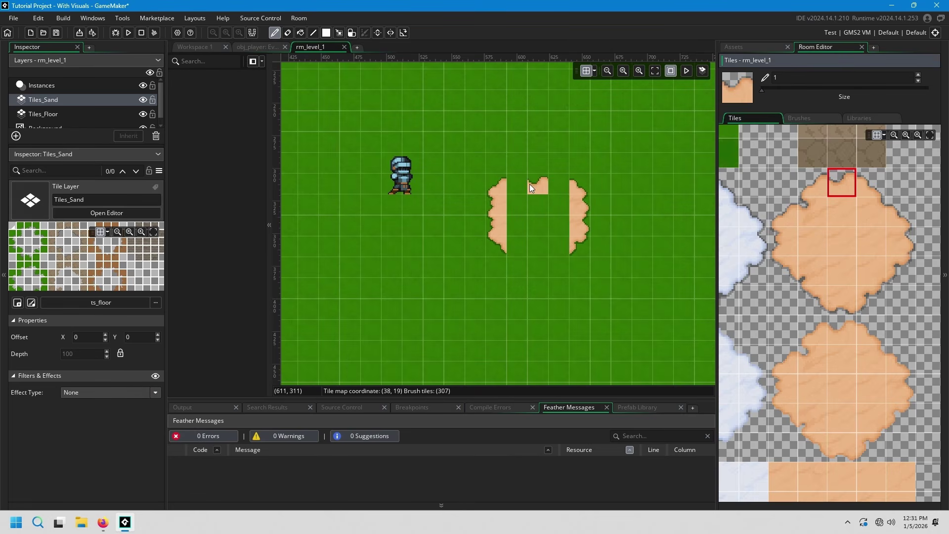
drag(520, 185, 543, 186)
click(834, 299)
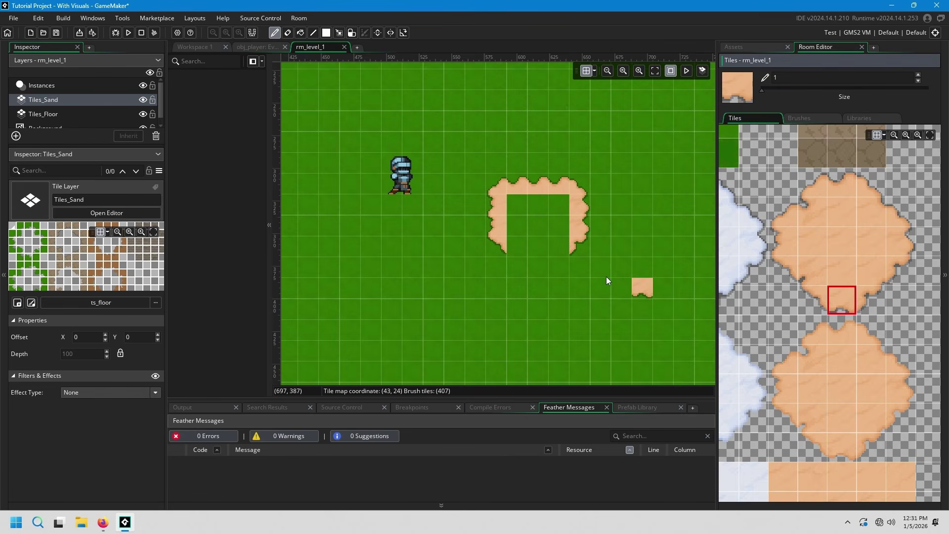
drag(514, 247, 559, 248)
Fill the inside of the bordered patch with the plain sand tile and inspect the seams up close.
click(841, 241)
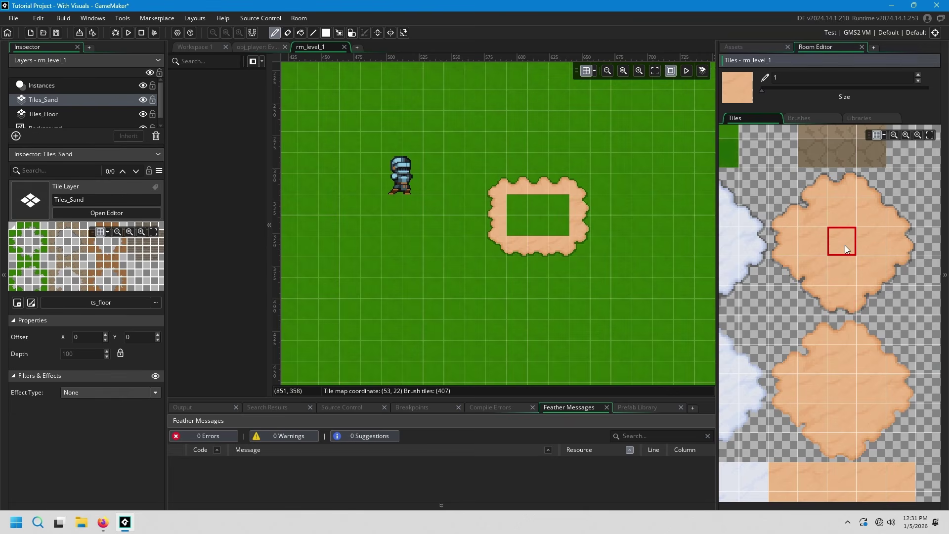
drag(536, 205, 559, 207)
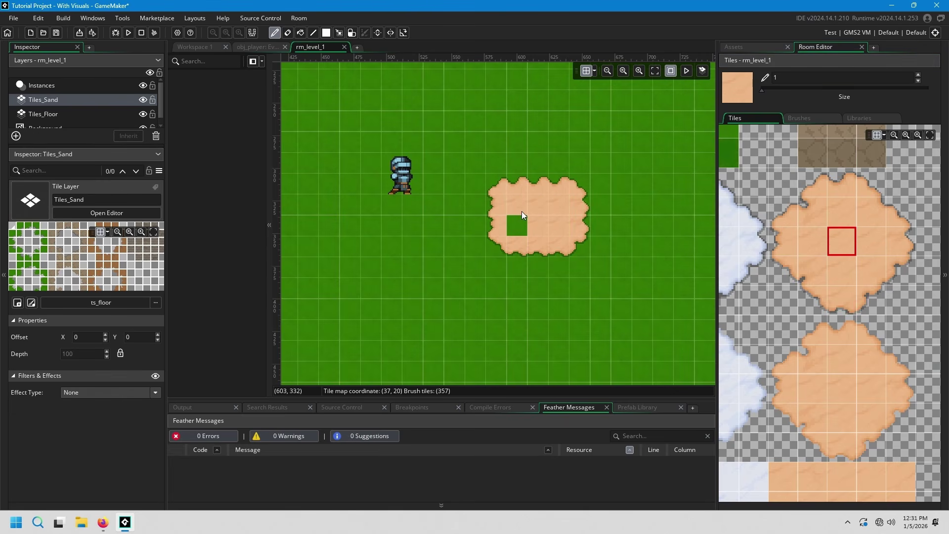
ctrl+scroll(582, 254, up, 4)
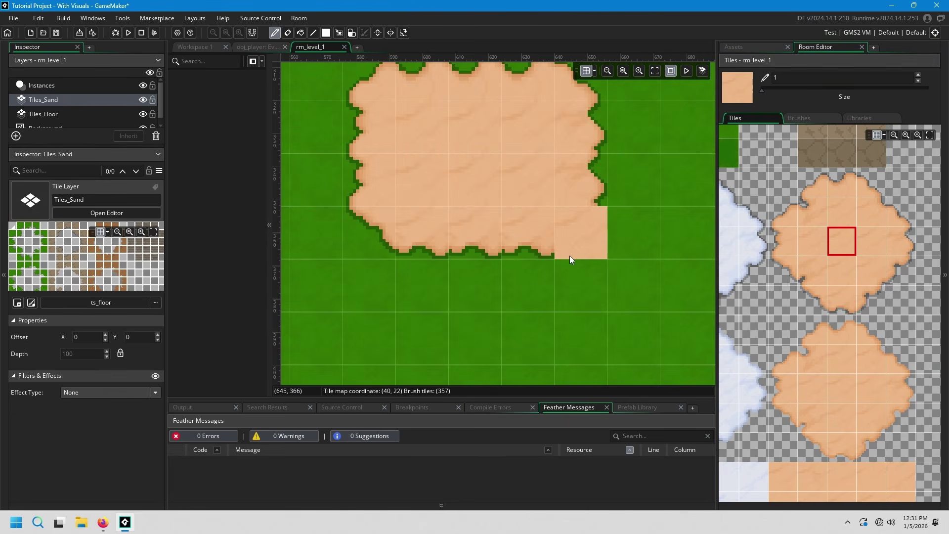
ctrl+scroll(568, 259, down, 4)
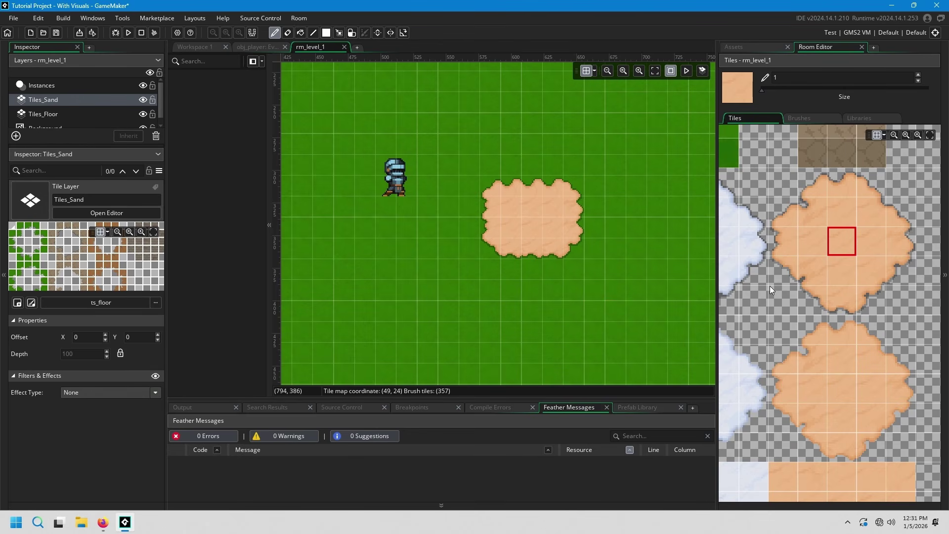
Place bottom-left, bottom-right and top-right sand corner tiles to outline a second patch below and right of the first.
click(815, 295)
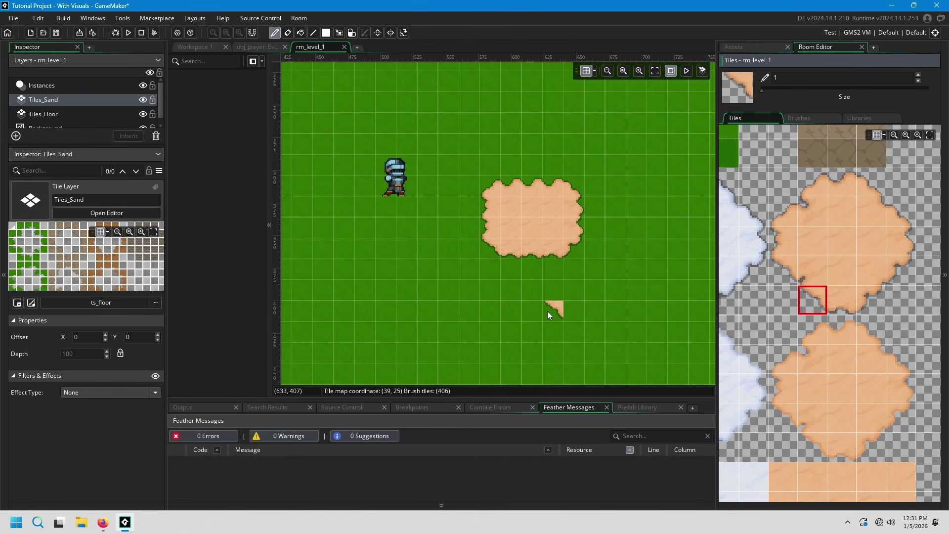
click(539, 311)
click(873, 303)
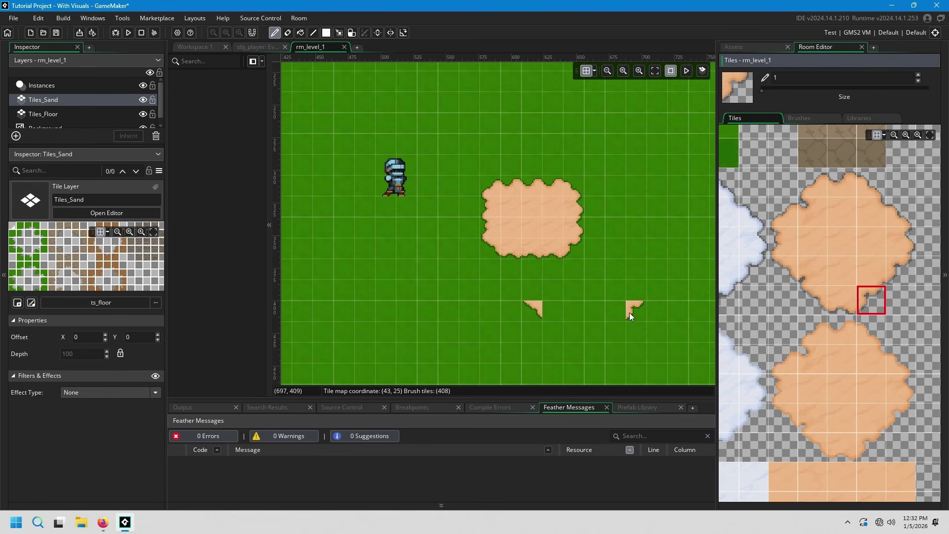
click(871, 190)
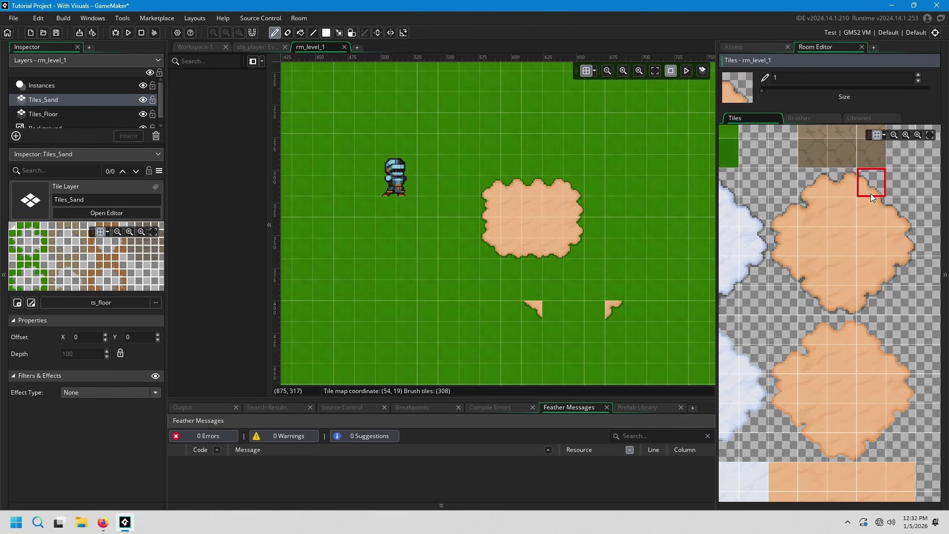
click(612, 234)
Join the second patch's top-right corner to the first patch with a top edge tile and an inner corner tile.
click(844, 190)
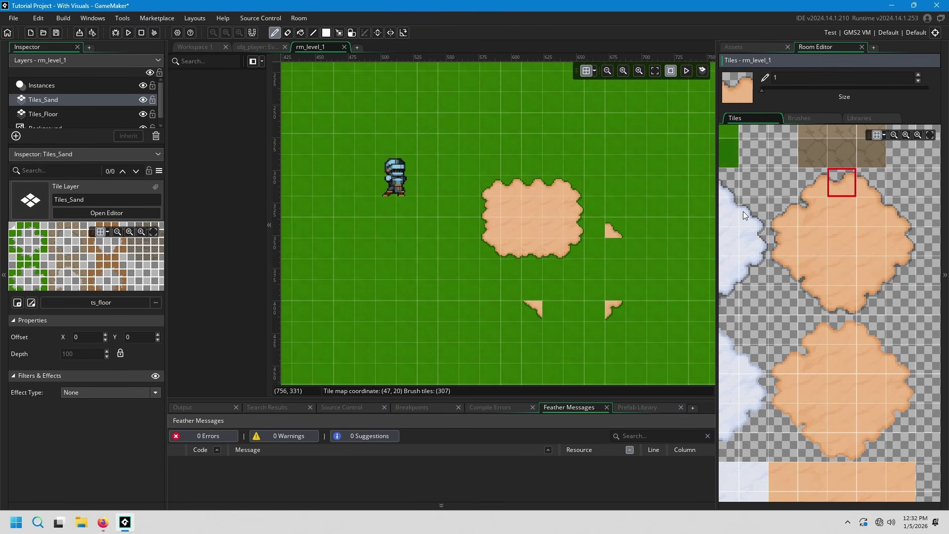
click(594, 231)
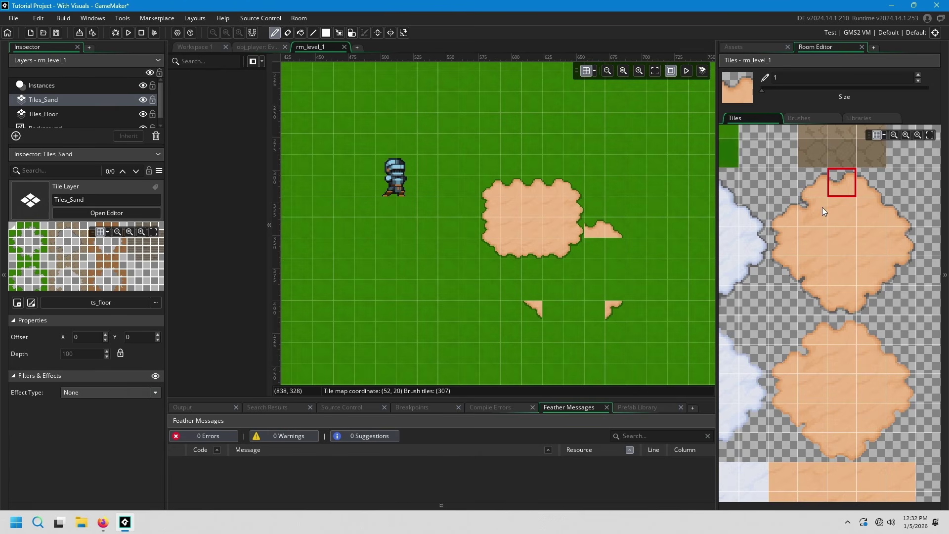
click(872, 201)
click(574, 225)
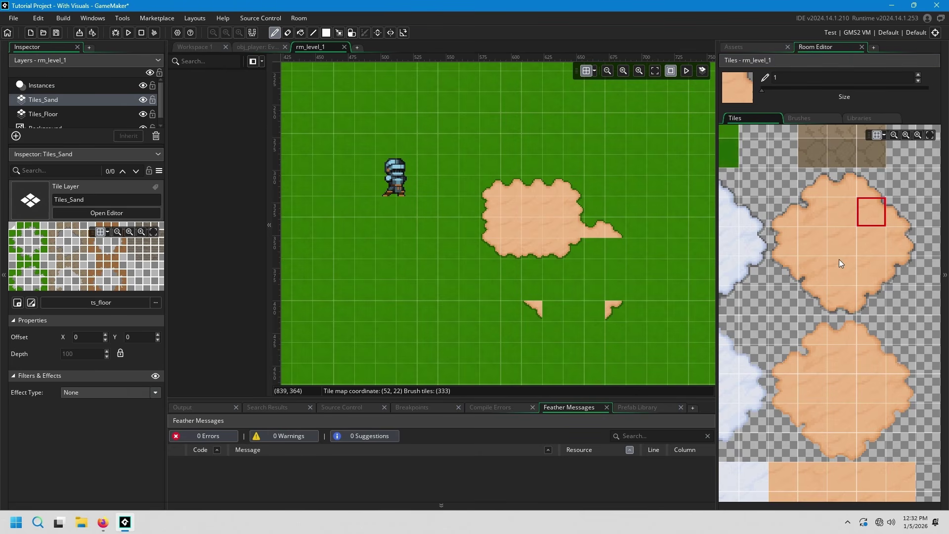
Paint the right, bottom and left edge tiles of the second sand patch between its corners.
click(887, 249)
drag(609, 250, 614, 284)
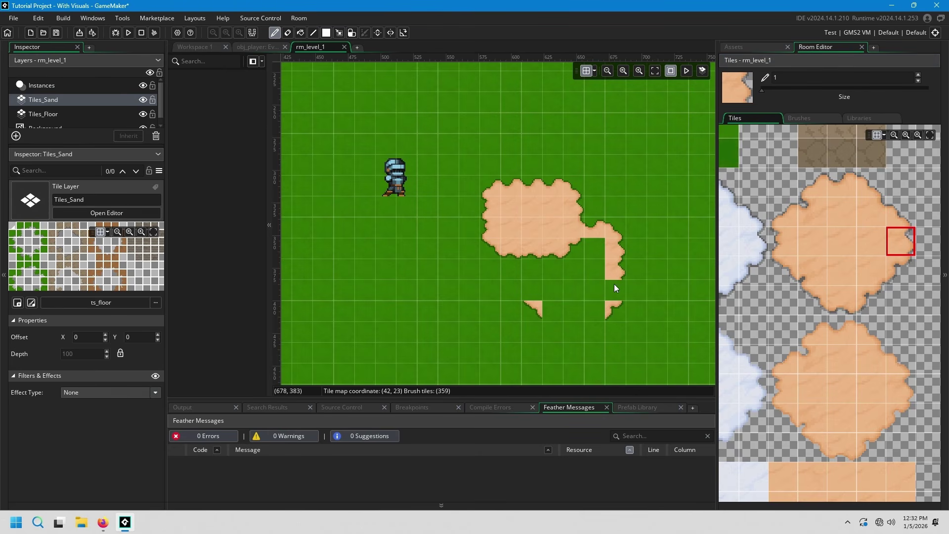
click(843, 305)
drag(553, 304, 603, 307)
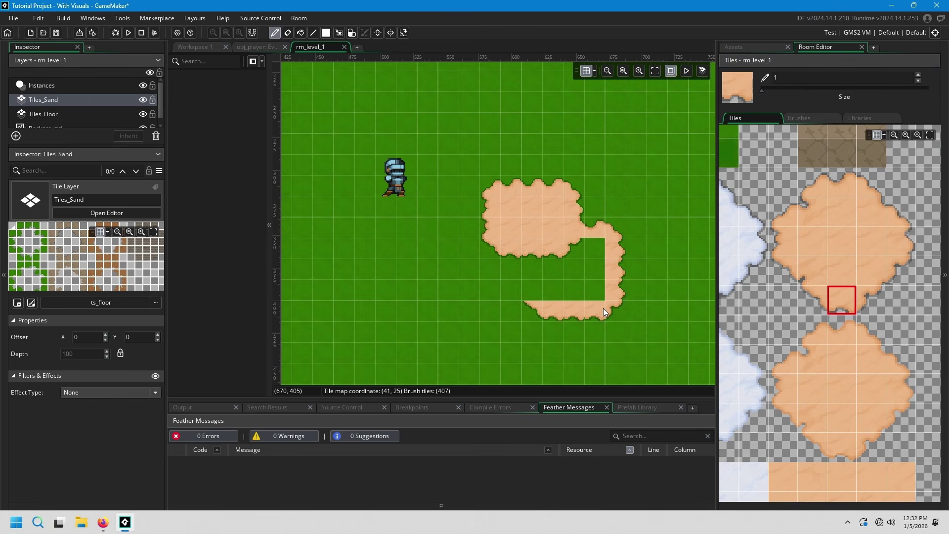
click(783, 245)
drag(528, 274, 533, 287)
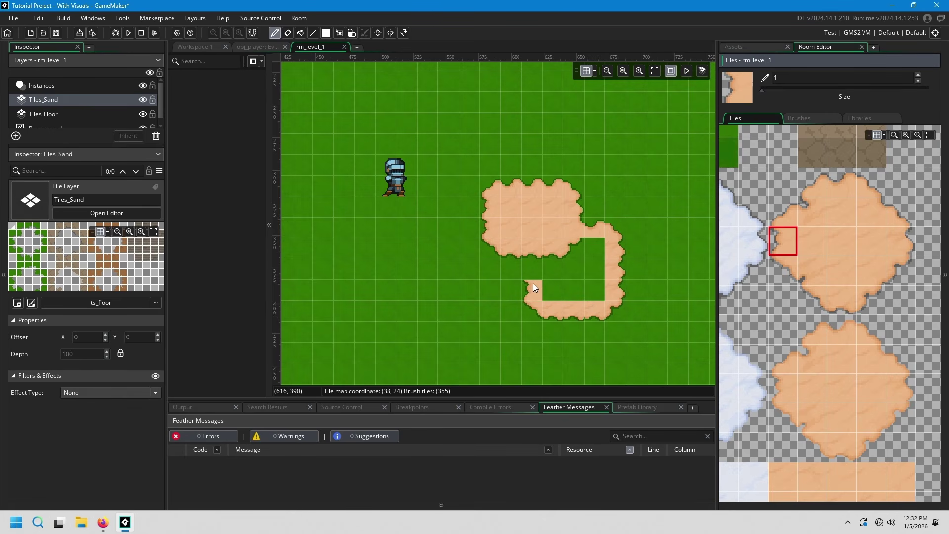
Fill the second patch with plain sand and smooth its left junction with the first patch using an inner corner tile.
click(852, 250)
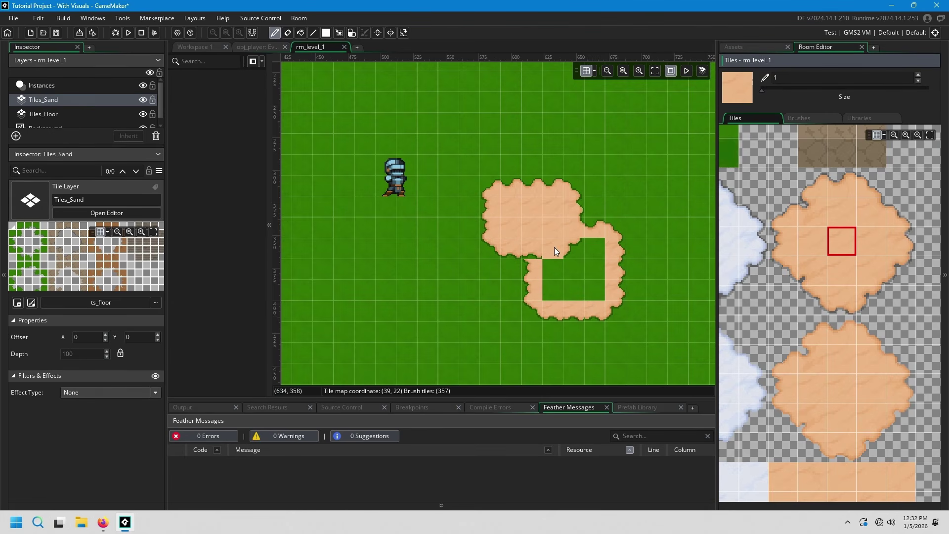
click(577, 273)
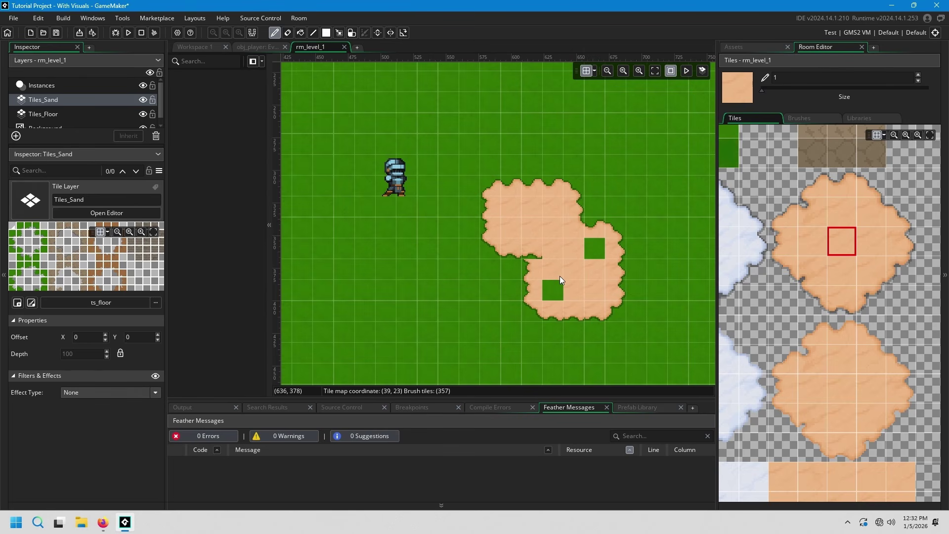
click(817, 281)
click(532, 242)
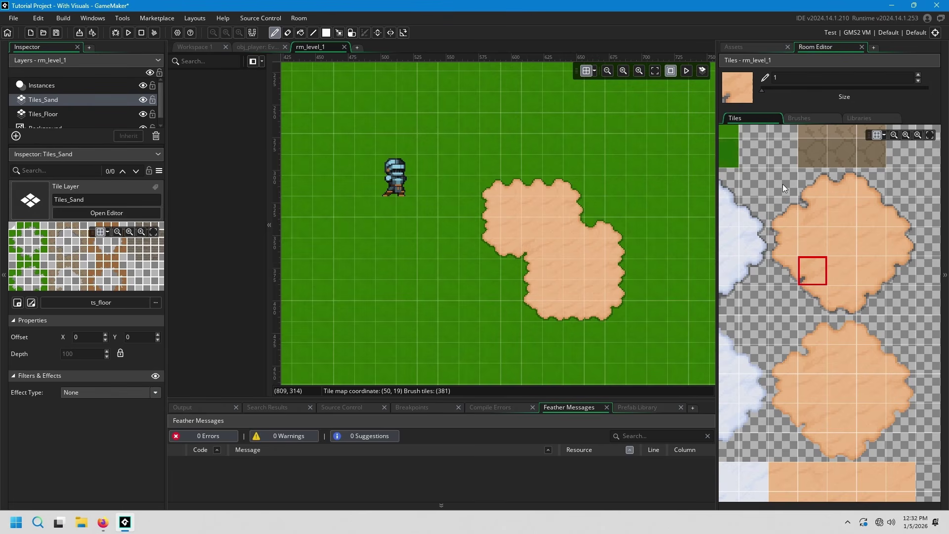
Select the whole upper 5x5 sand blob as the brush and paint two rows of three copies over the existing patches.
mouse_move(782, 184)
mouse_down()
mouse_move(876, 290)
mouse_move(902, 302)
mouse_up()
scroll(569, 242, down, 3)
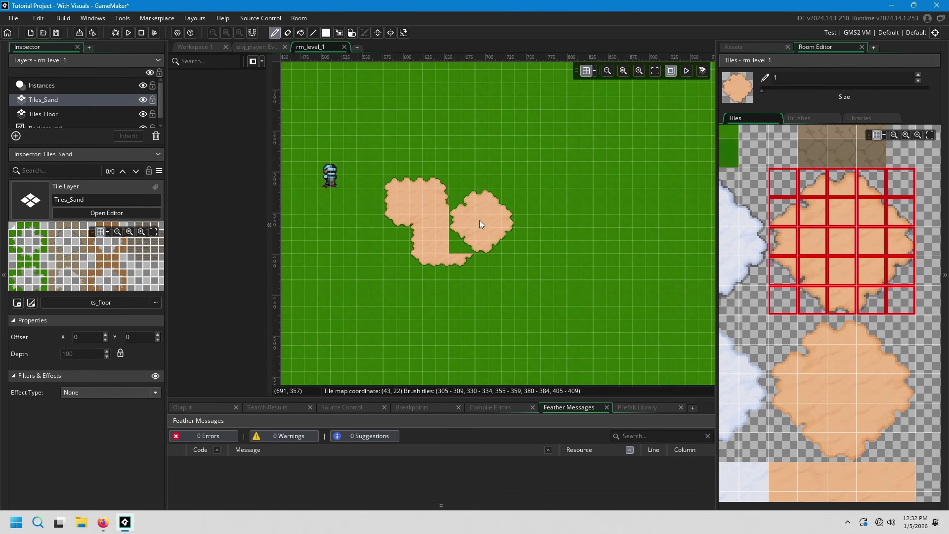
middle_drag(480, 221, 482, 224)
mouse_move(535, 200)
mouse_down()
mouse_move(415, 223)
mouse_move(438, 217)
mouse_move(563, 272)
mouse_up()
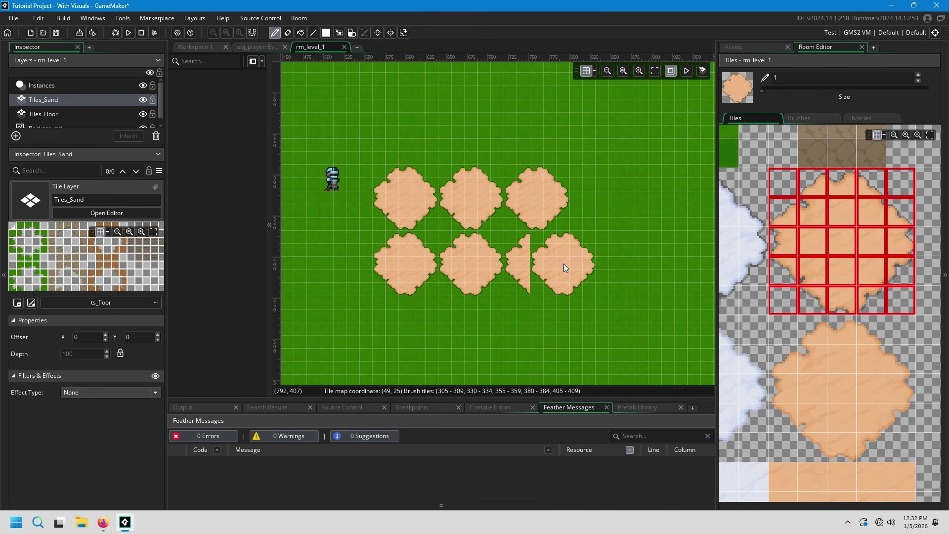
Open the ts_floor tile set and bring the snow and sand blobs of its source image into close view.
click(742, 46)
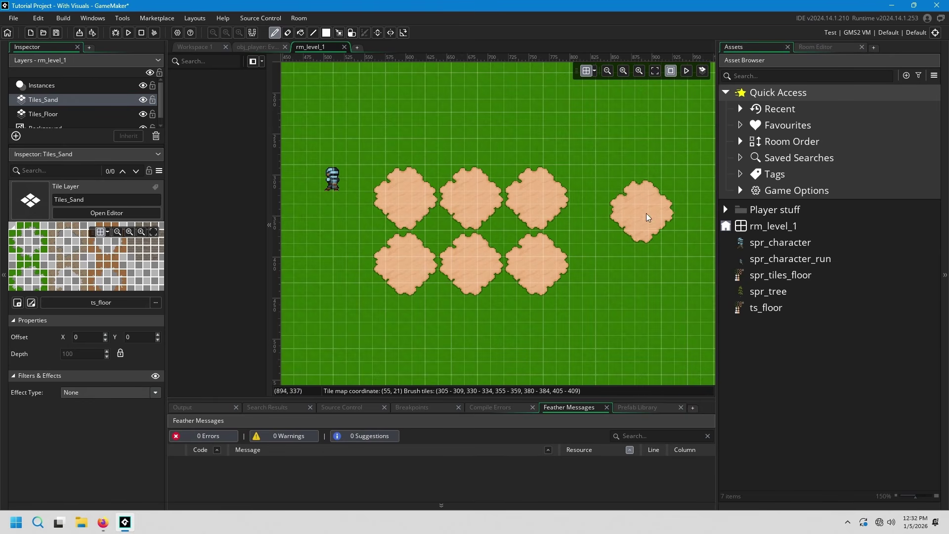
double_click(763, 308)
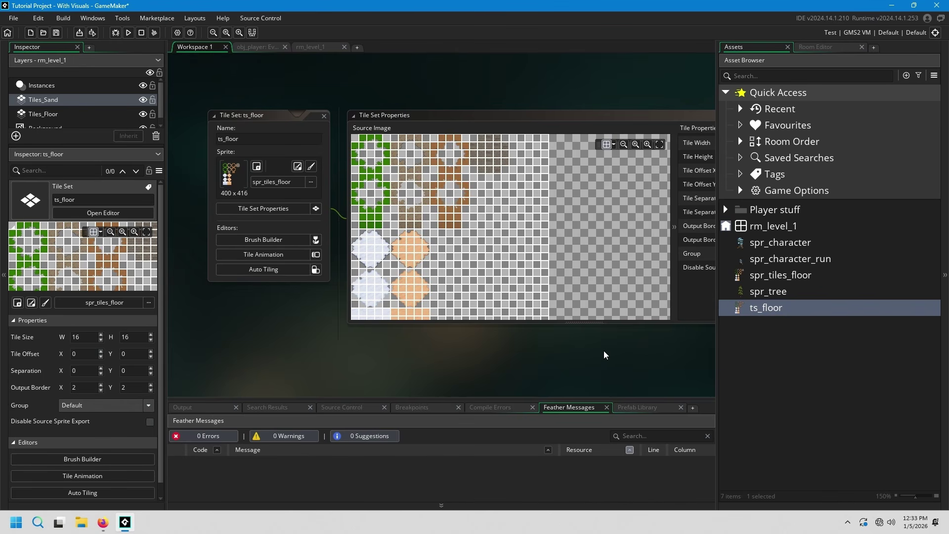
ctrl+scroll(416, 232, up, 3)
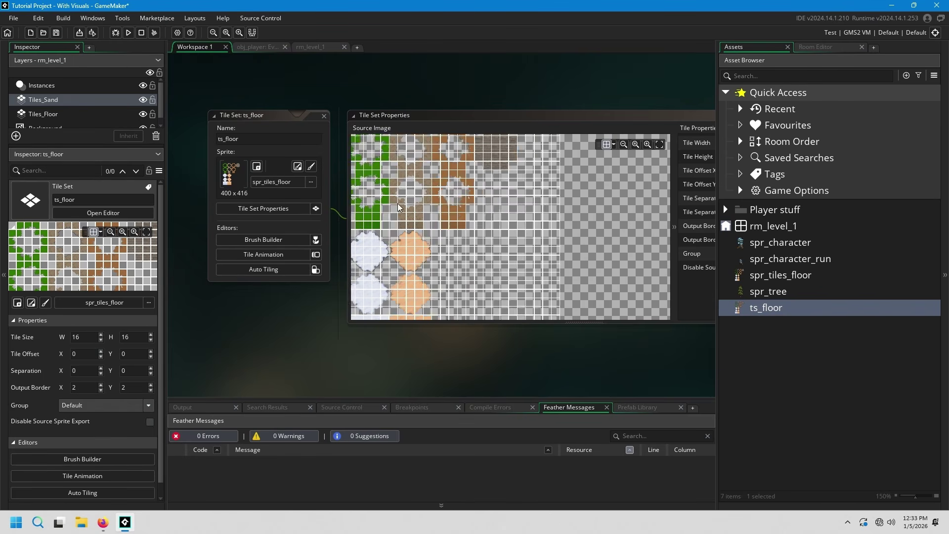
ctrl+scroll(515, 184, up, 1)
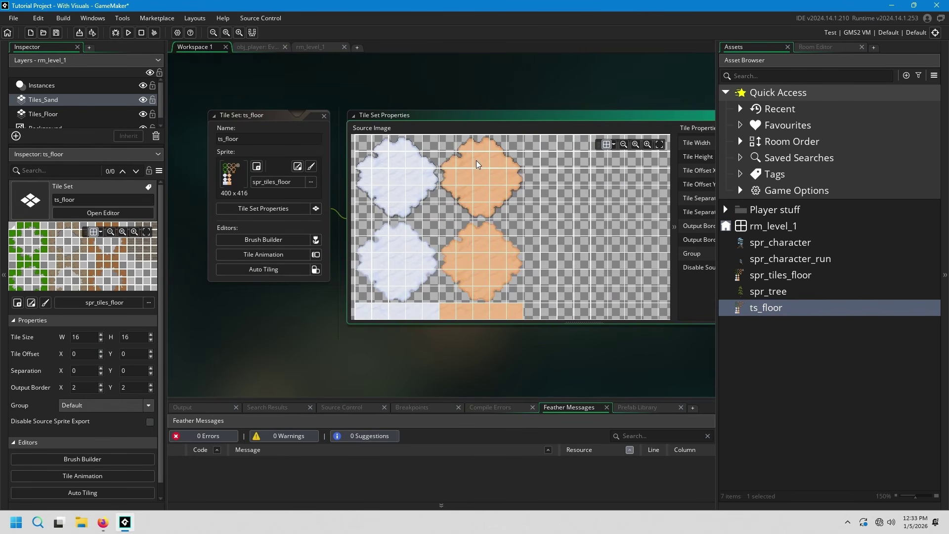
middle_drag(542, 241, 564, 242)
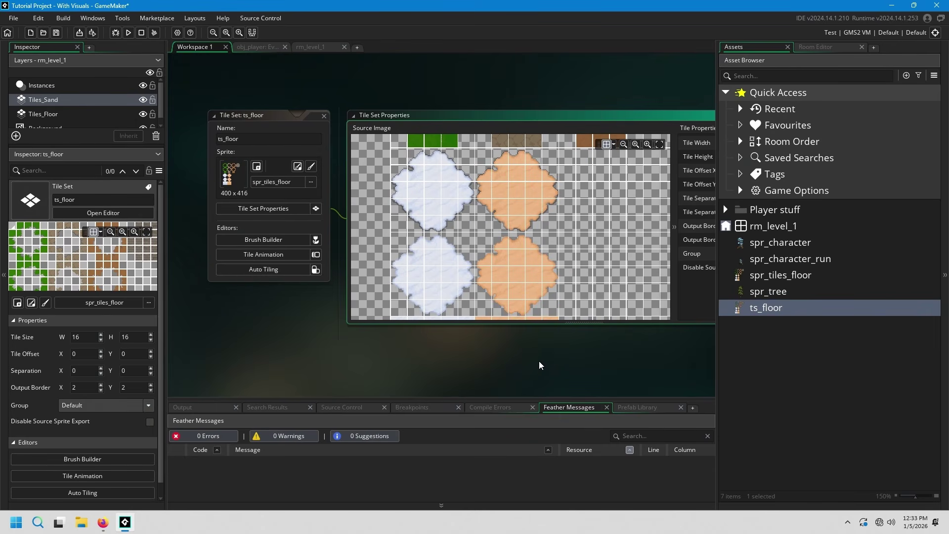
mouse_move(537, 359)
middle_down()
mouse_move(504, 360)
mouse_move(524, 361)
middle_up()
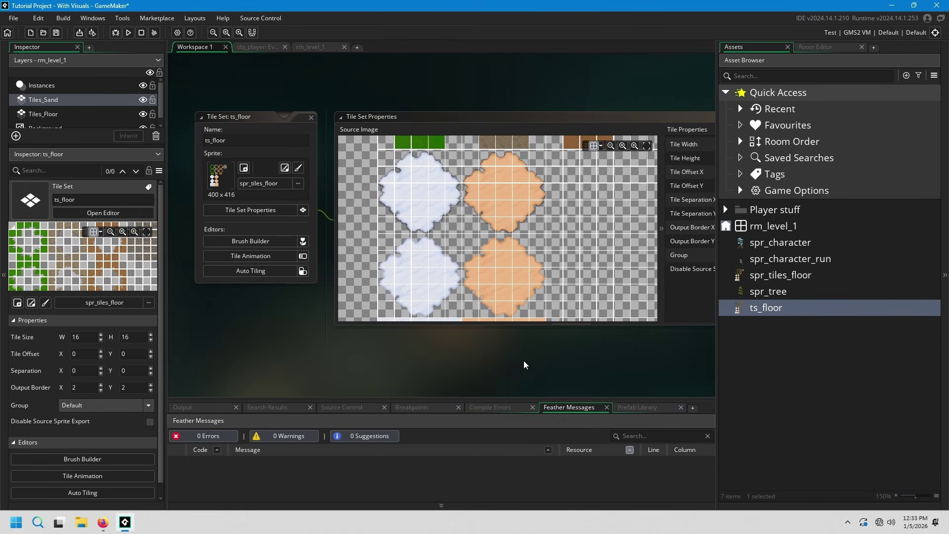
Open Auto Tiling for ts_floor, add a 16-tile auto tile template and bring the sand tiles into close view.
click(306, 276)
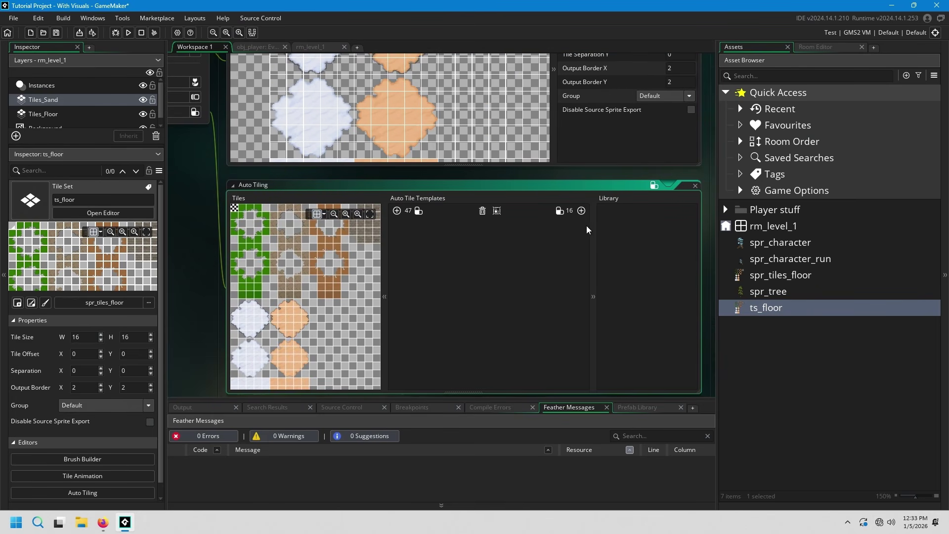
click(582, 211)
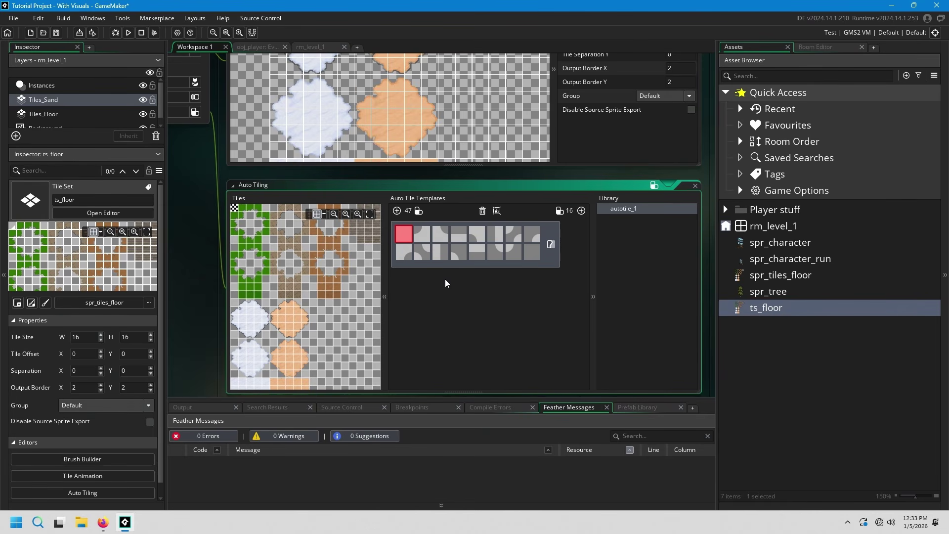
ctrl+scroll(304, 307, up, 3)
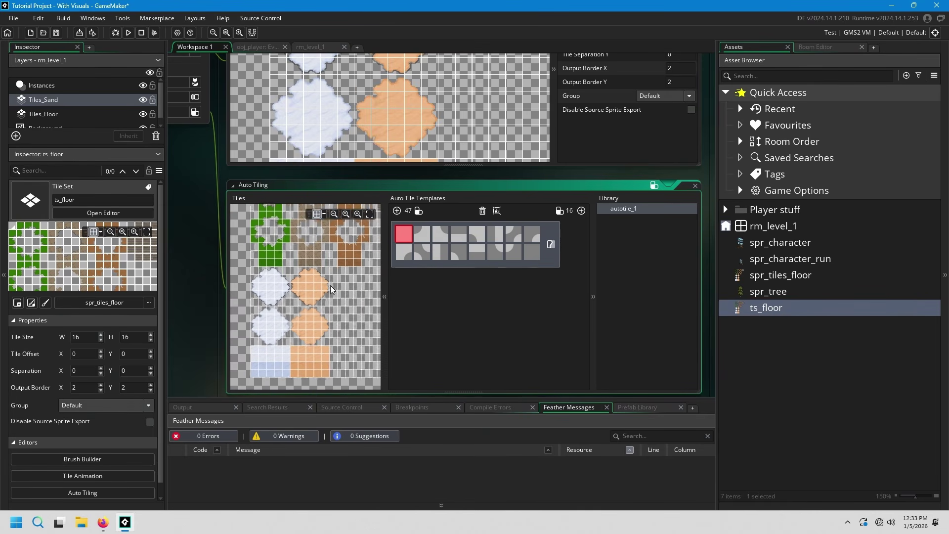
ctrl+scroll(317, 292, up, 3)
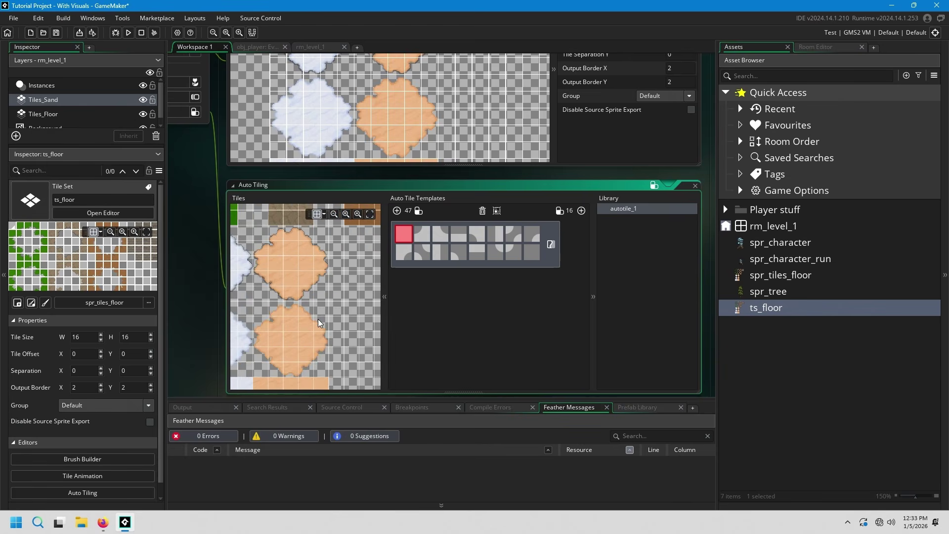
Revisit the sand blobs in rm_level_1 and the tile set, and open the spr_tiles_floor sprite to inspect its tile layout.
click(319, 50)
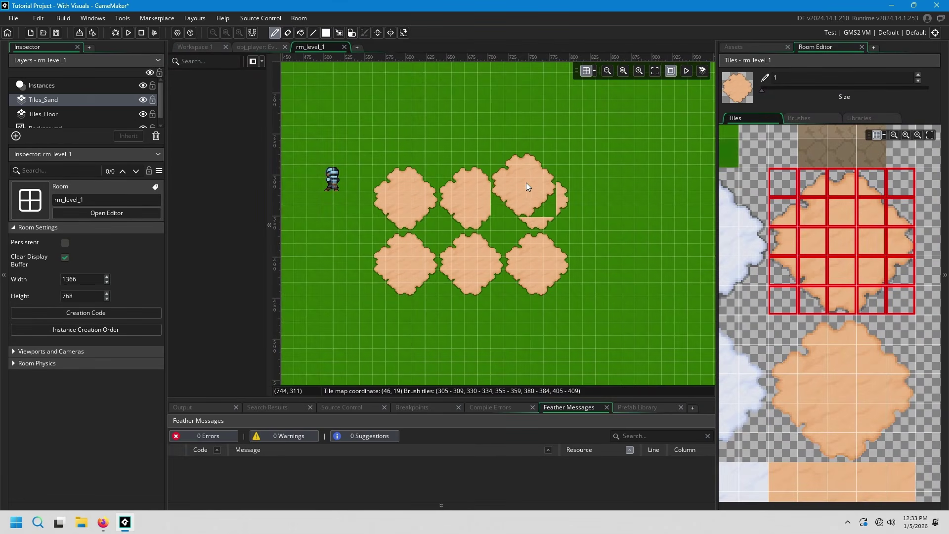
click(199, 50)
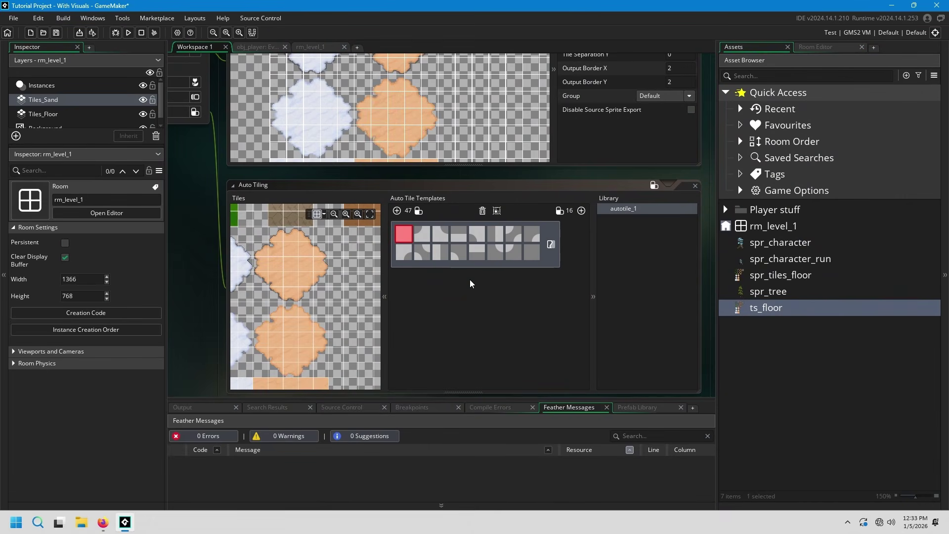
click(497, 322)
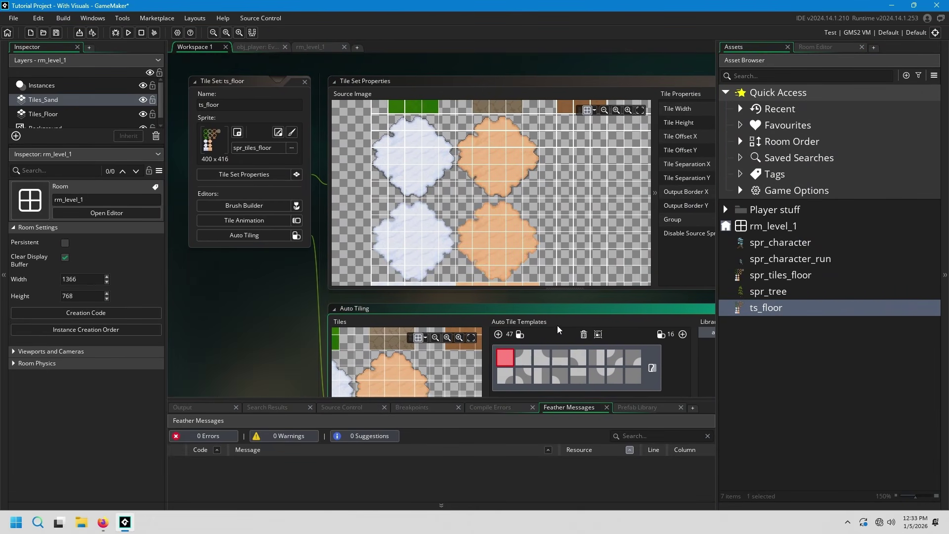
click(786, 279)
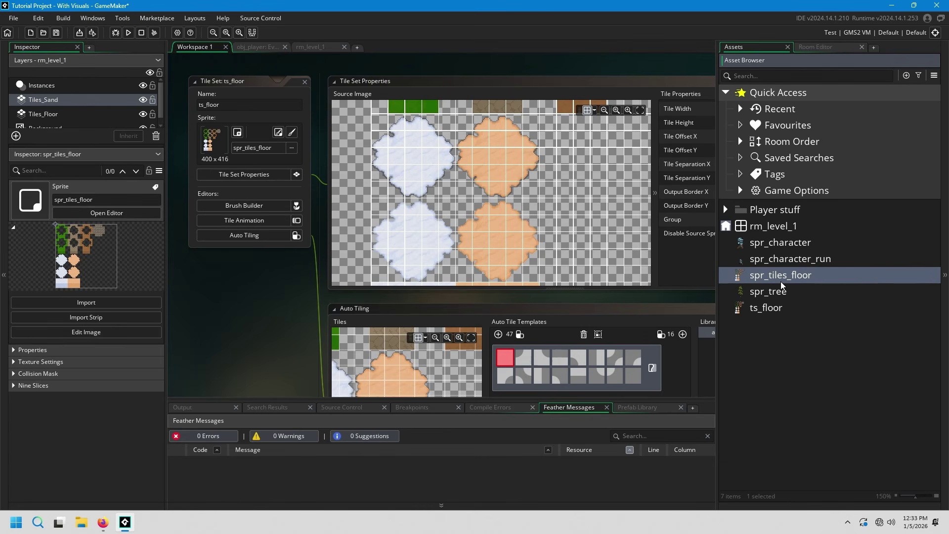
double_click(774, 282)
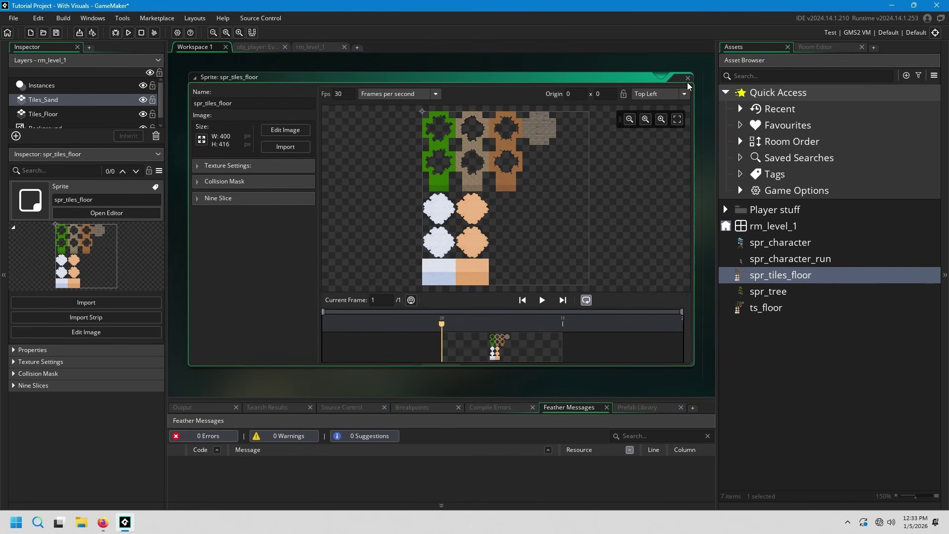
Close the spr_tiles_floor sprite and return to the Auto Tiling editor of the ts_floor tile set.
click(687, 78)
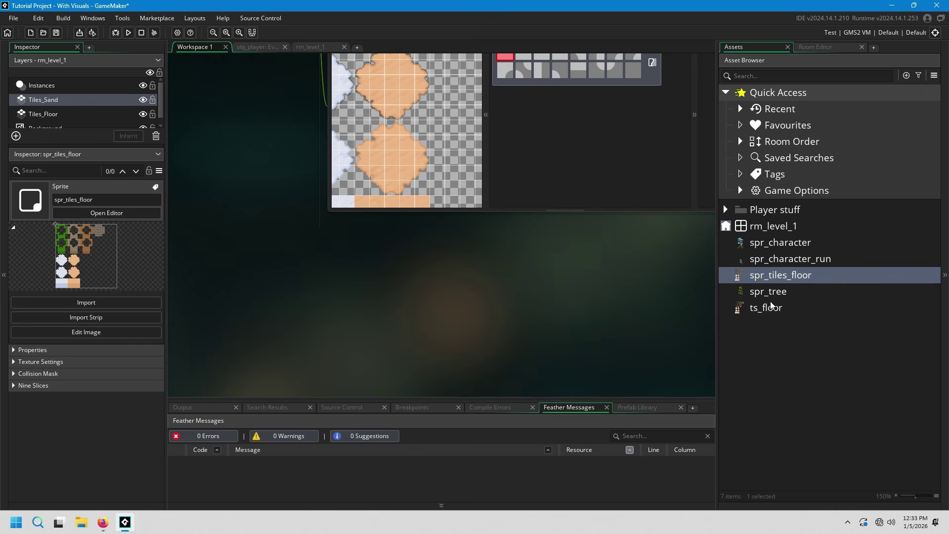
double_click(767, 307)
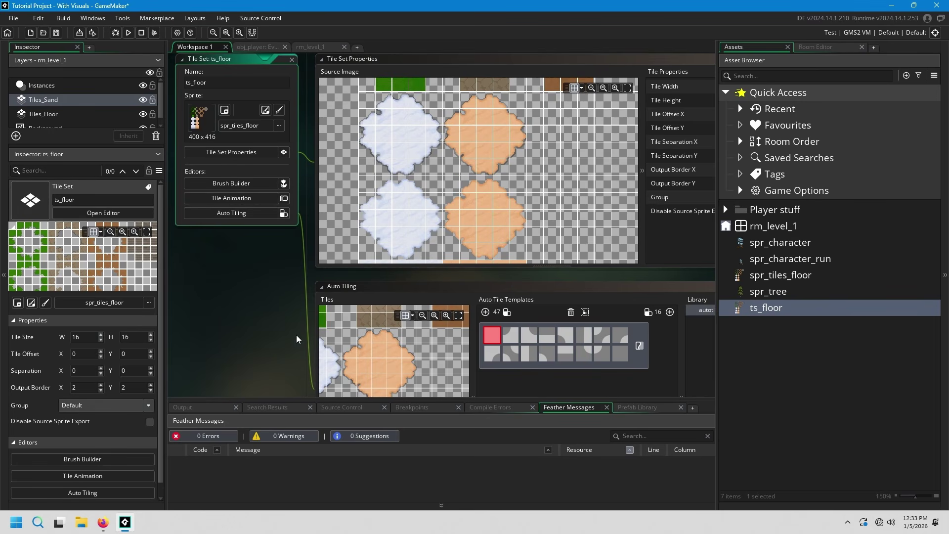
click(284, 213)
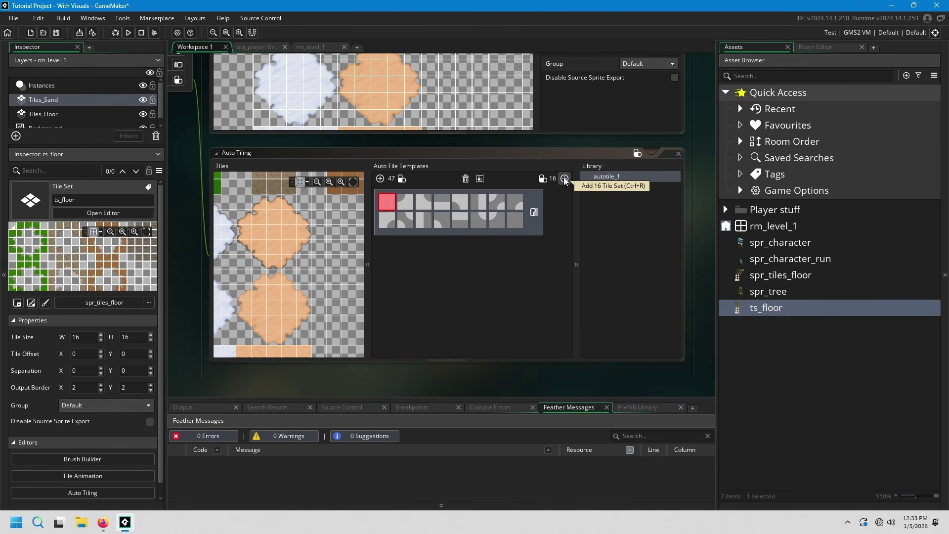
Add a 47-tile auto tile template to compare its slots with the 16-tile one, and delete it again.
click(380, 179)
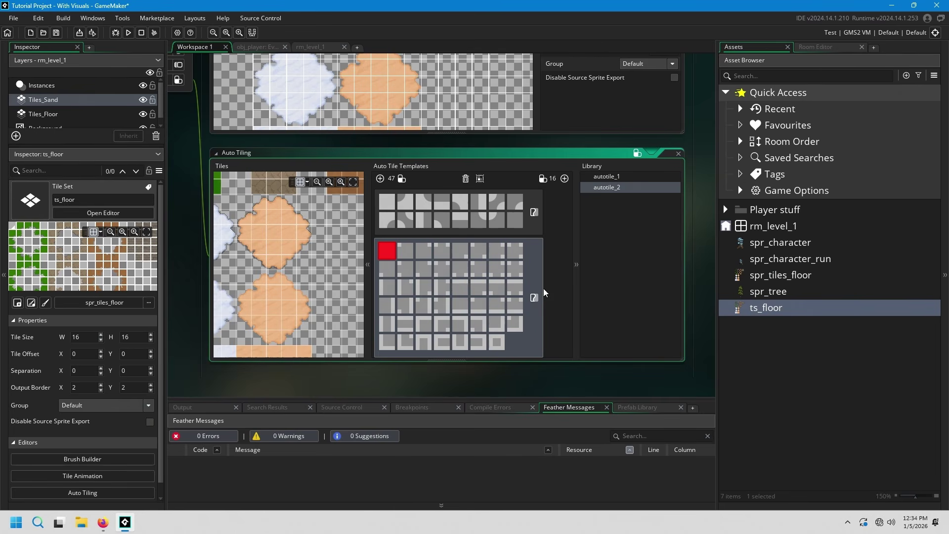
scroll(545, 292, up, 3)
scroll(557, 292, down, 3)
click(534, 228)
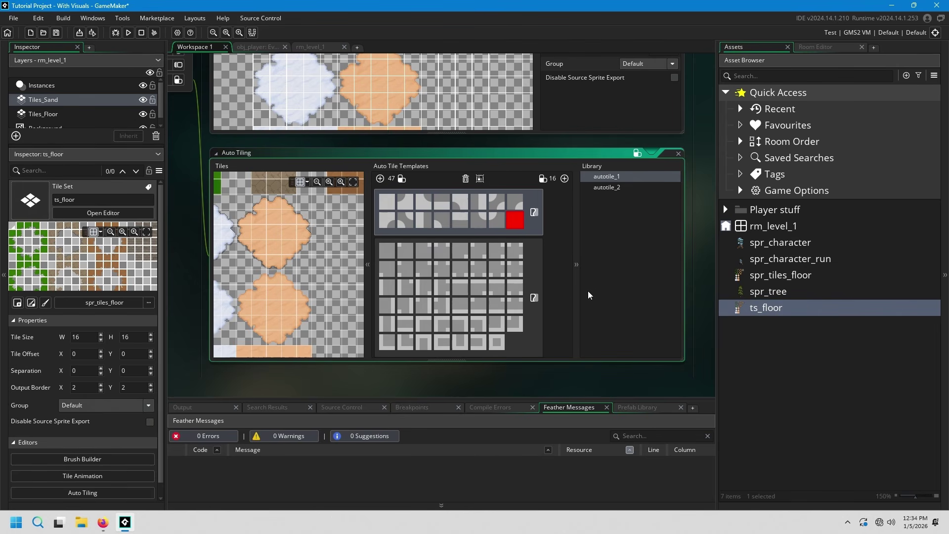
click(514, 275)
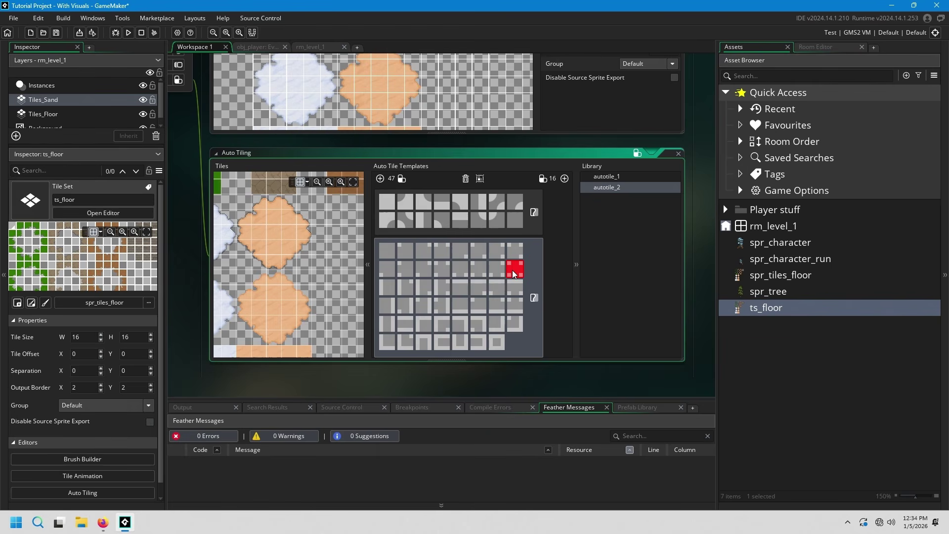
click(497, 270)
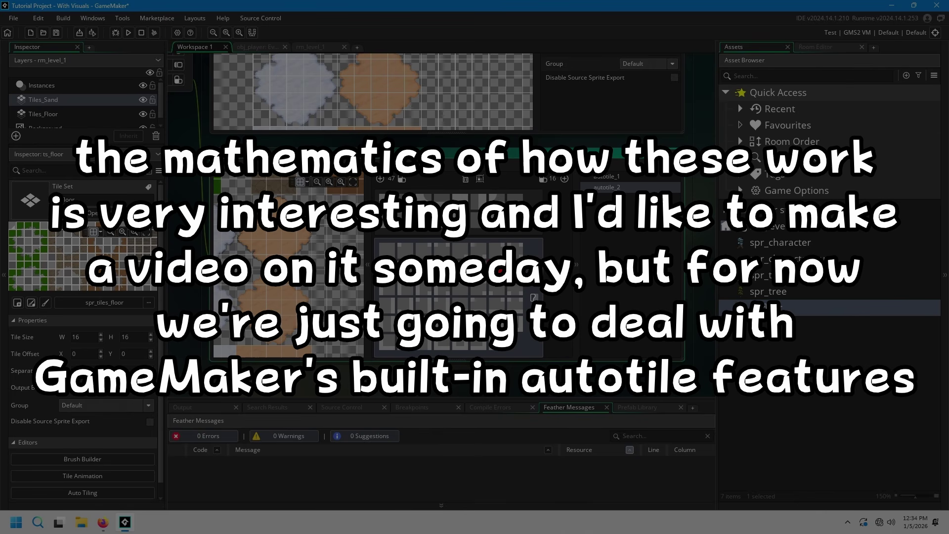
click(515, 324)
click(465, 179)
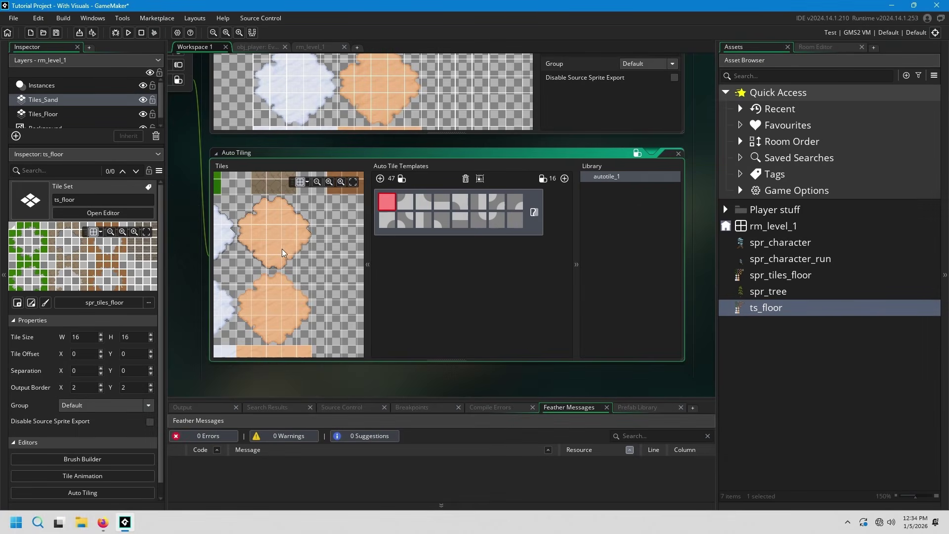
Examine the grass cutouts and the upper and lower sand blobs among the Auto Tiling tiles.
middle_drag(283, 235, 317, 348)
middle_drag(278, 260, 310, 357)
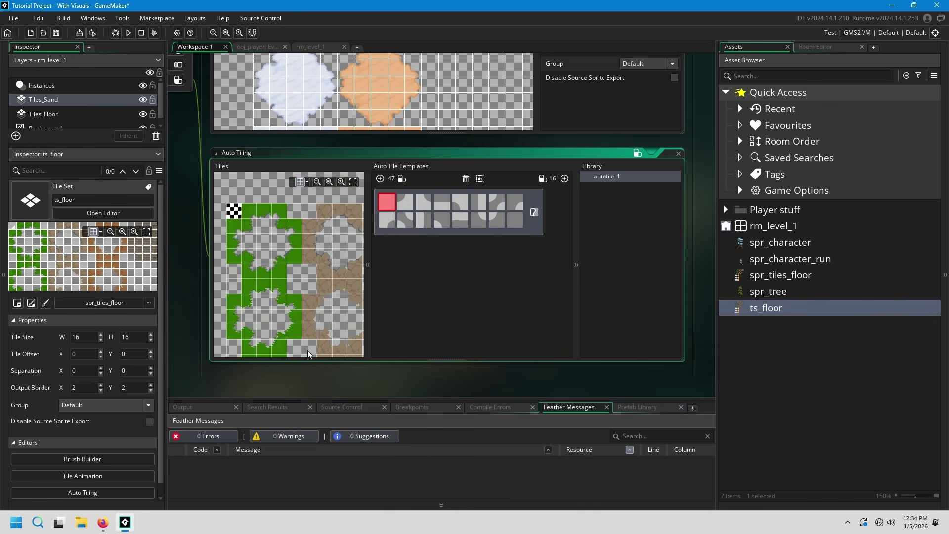
mouse_move(295, 290)
middle_down()
mouse_move(305, 278)
mouse_move(304, 307)
middle_up()
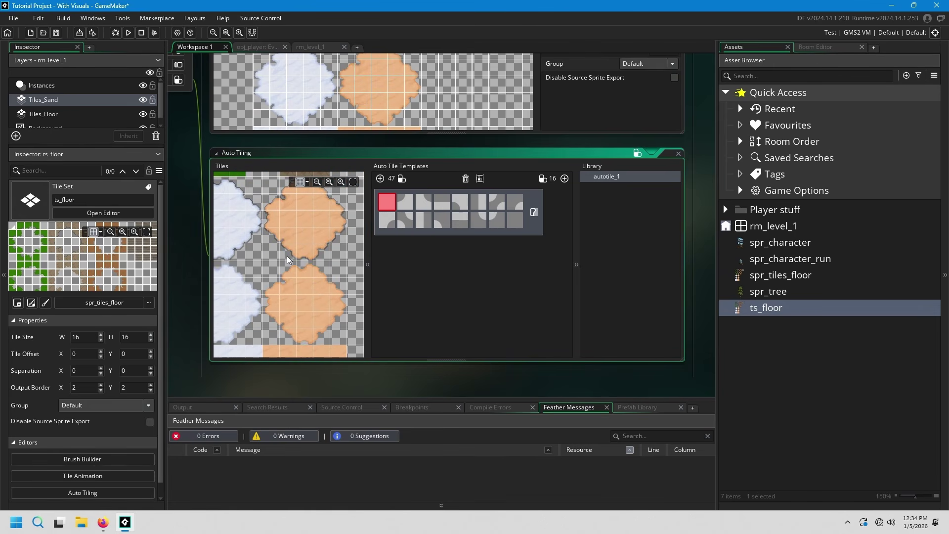
scroll(306, 227, up, 5)
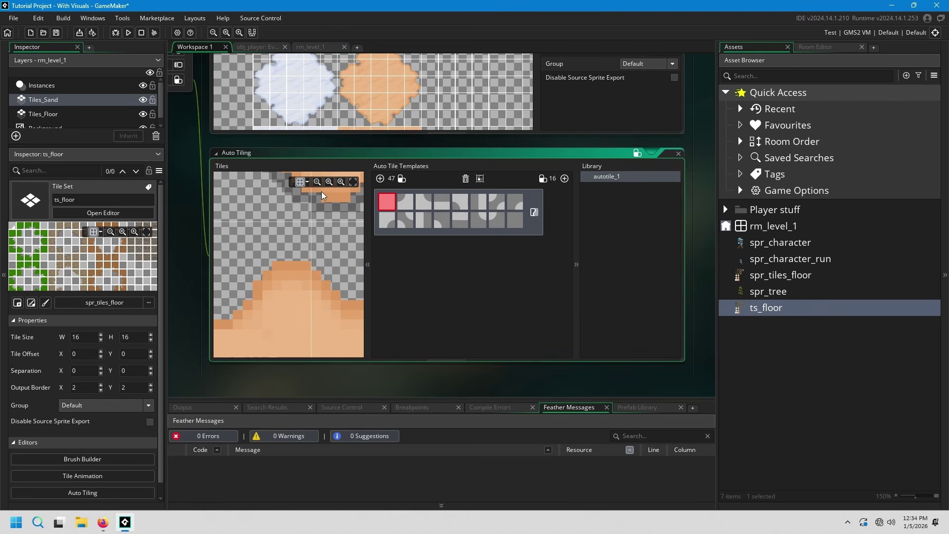
scroll(309, 262, down, 4)
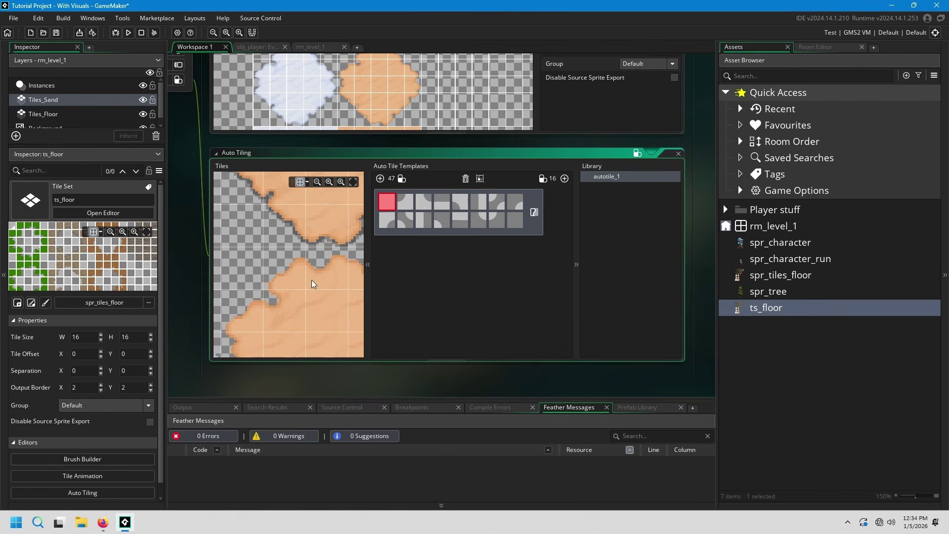
middle_drag(320, 241, 303, 312)
scroll(302, 284, down, 3)
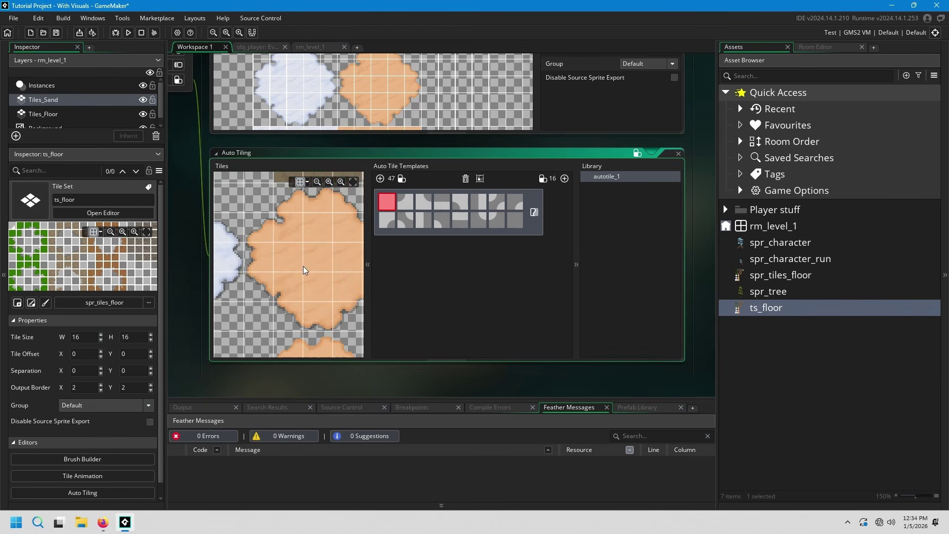
mouse_move(304, 271)
middle_down()
mouse_move(284, 263)
mouse_move(305, 255)
middle_up()
scroll(307, 257, up, 2)
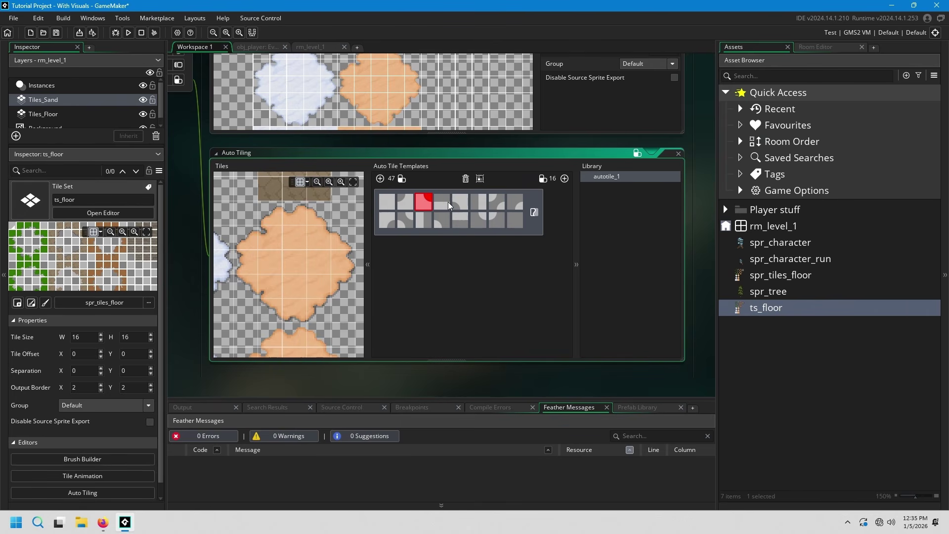
Assign the upper sand blob's plain centre tile to the first template slot and its right-edge tile to the eleventh slot.
click(387, 202)
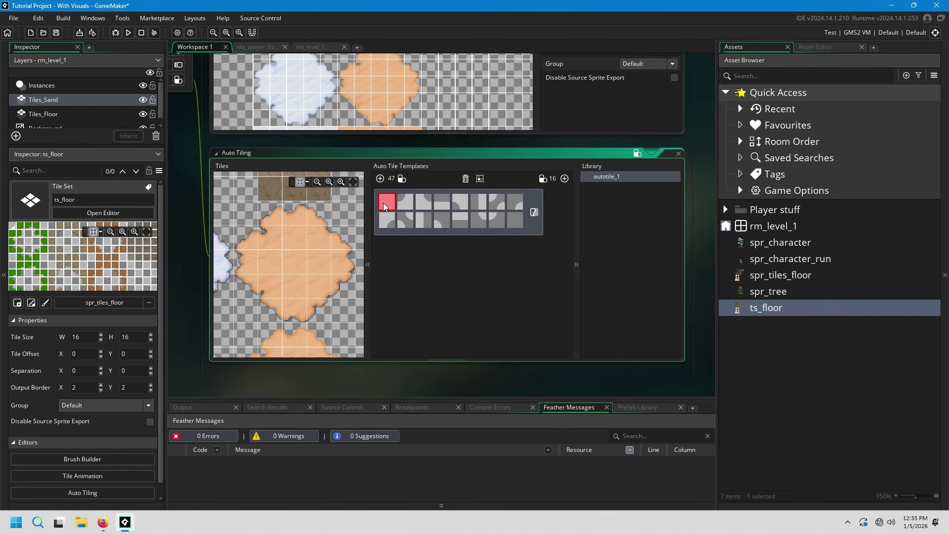
click(299, 271)
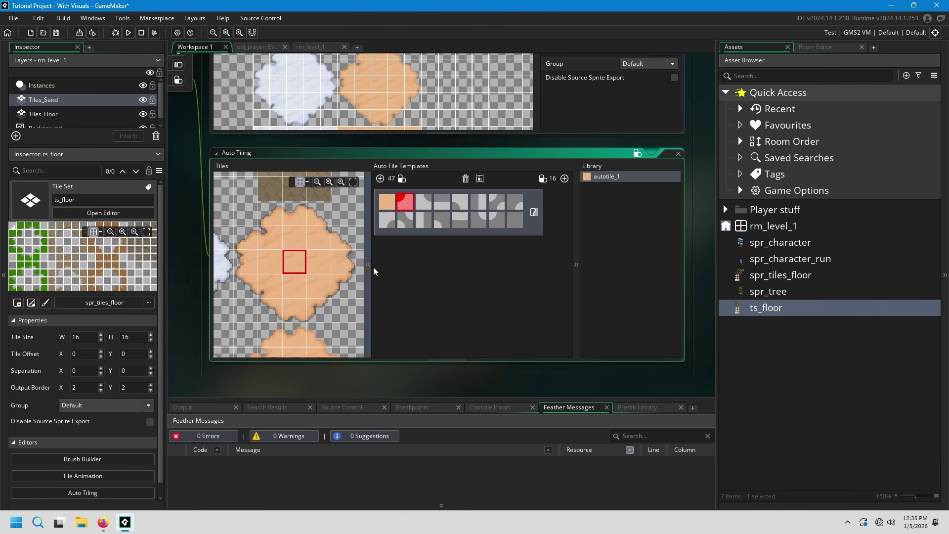
click(515, 221)
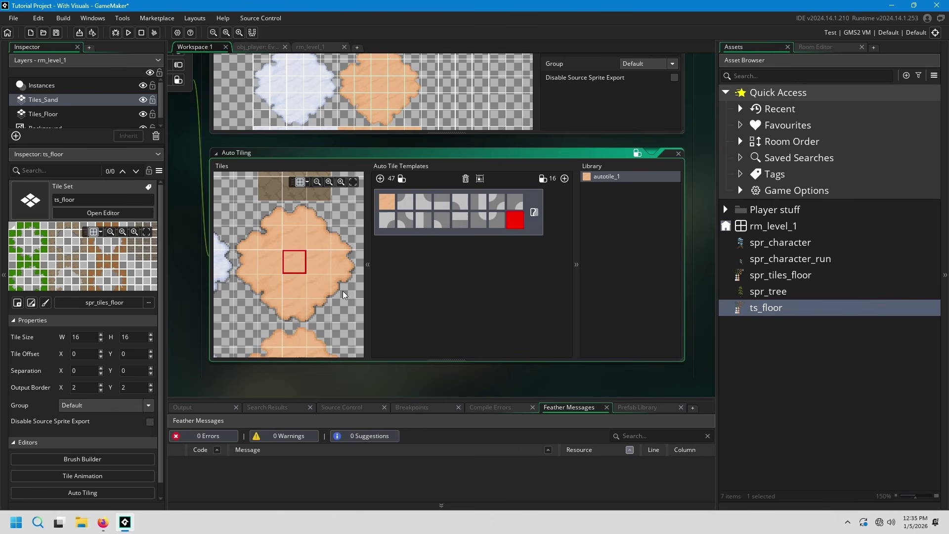
click(423, 221)
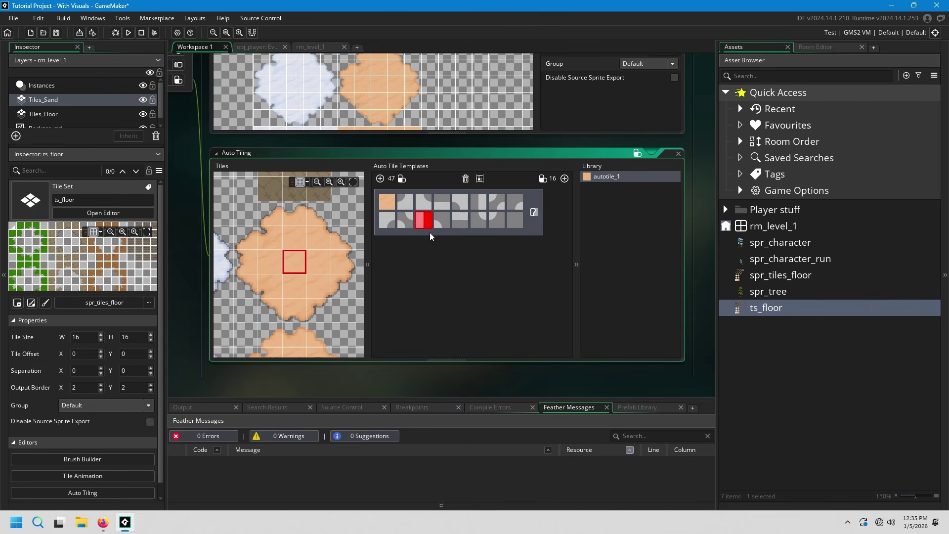
click(345, 266)
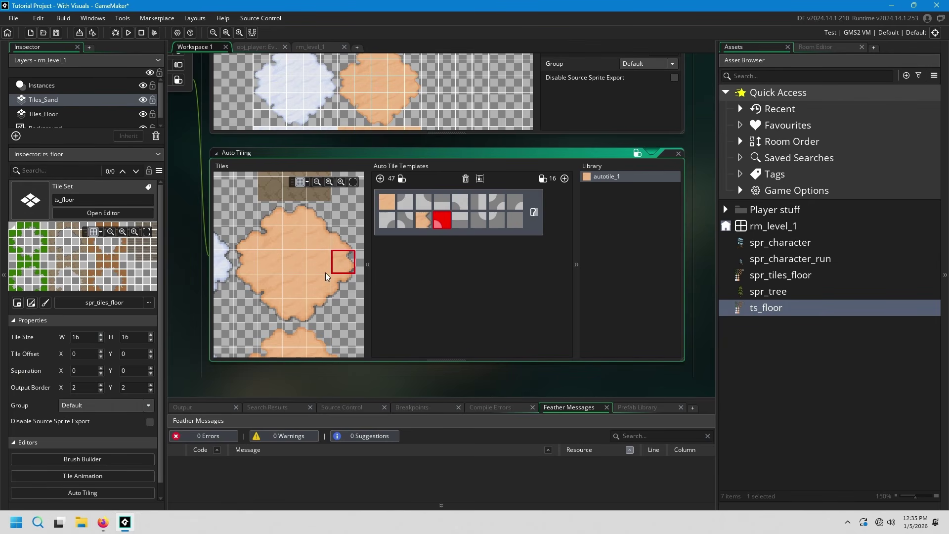
Fill slots two to six with the upper sand blob's top-left inner corner, top-right inner corner, top edge, bottom-left inner corner and left edge.
click(406, 199)
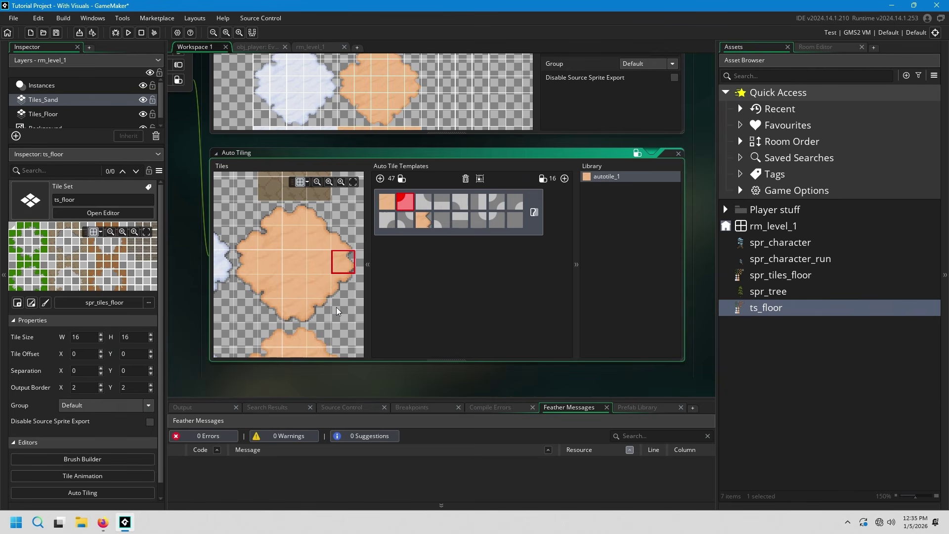
click(272, 238)
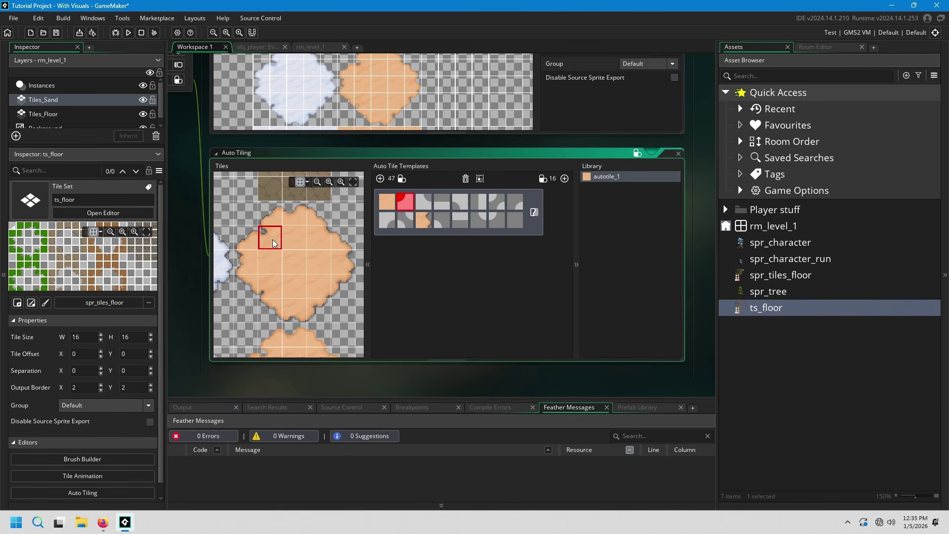
click(428, 205)
click(319, 239)
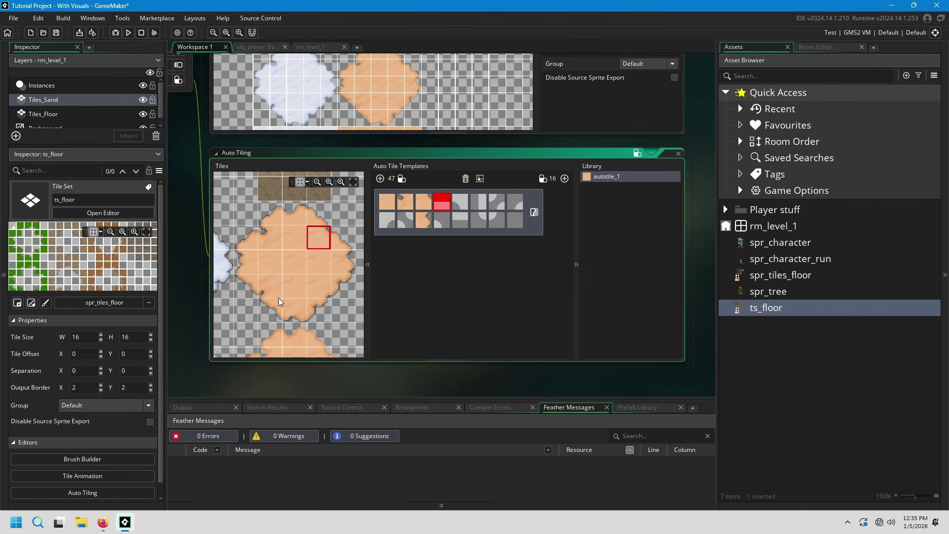
click(297, 215)
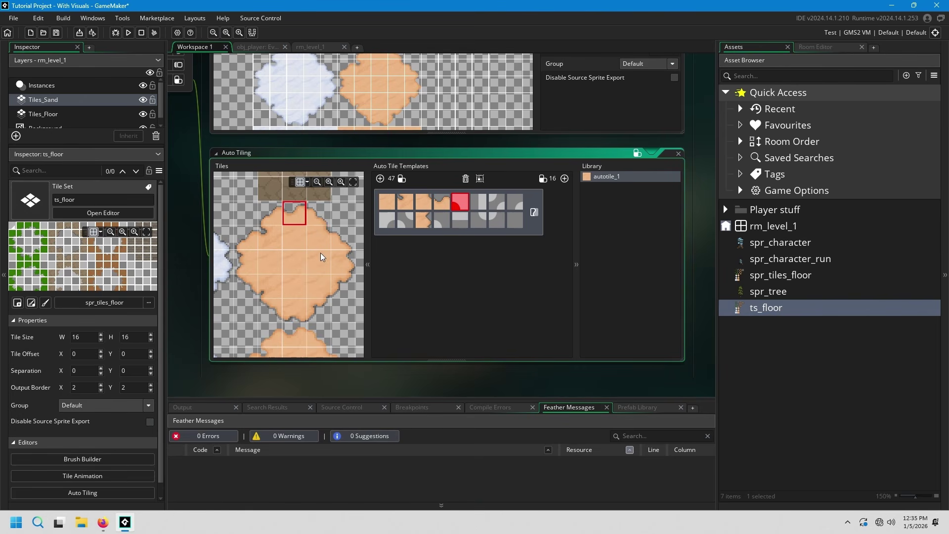
click(270, 288)
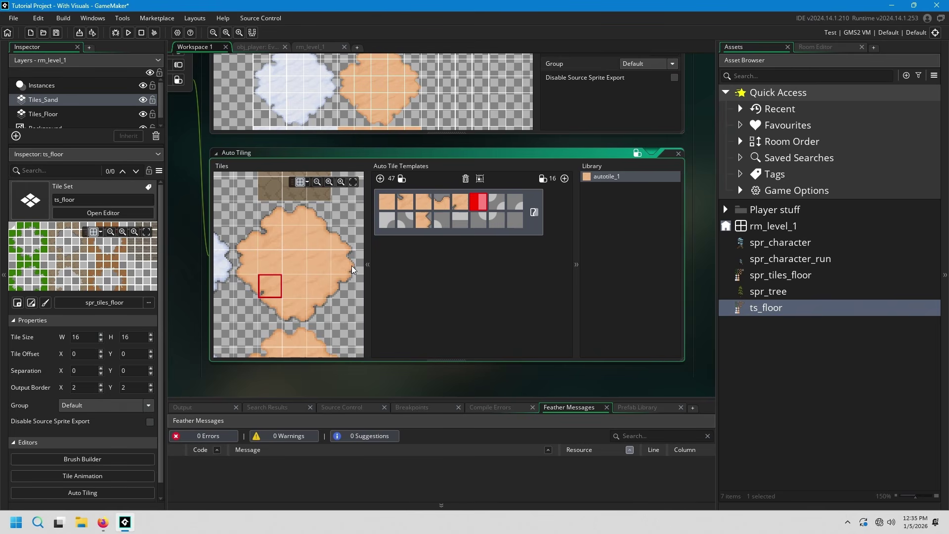
click(246, 264)
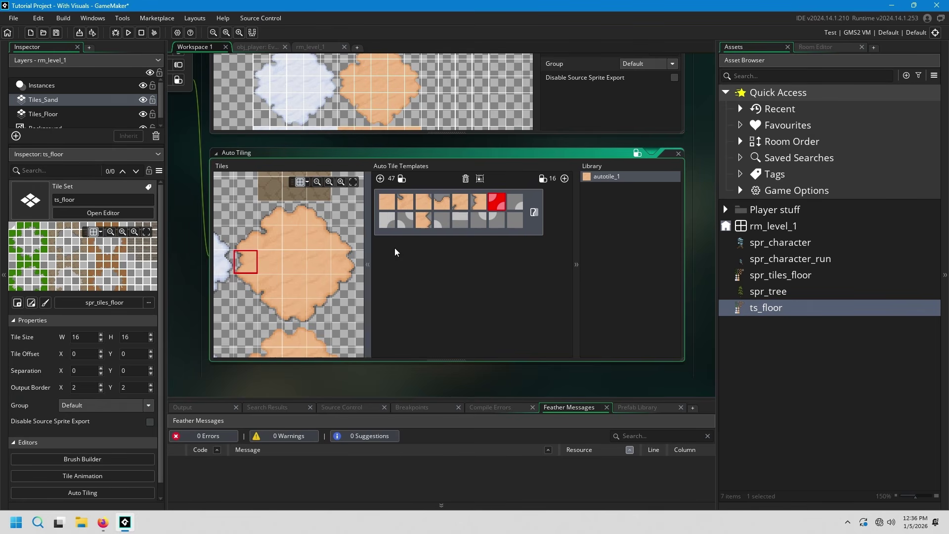
Try the upper sand blob's top-left outer corner in the diagonal seventh slot, and clear that slot with the checkered empty tile.
middle_drag(313, 261, 307, 262)
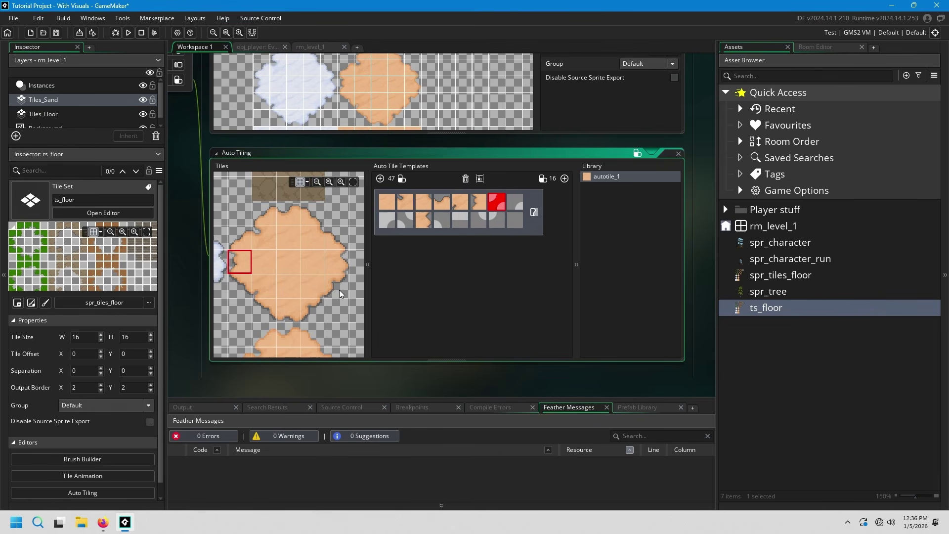
click(270, 218)
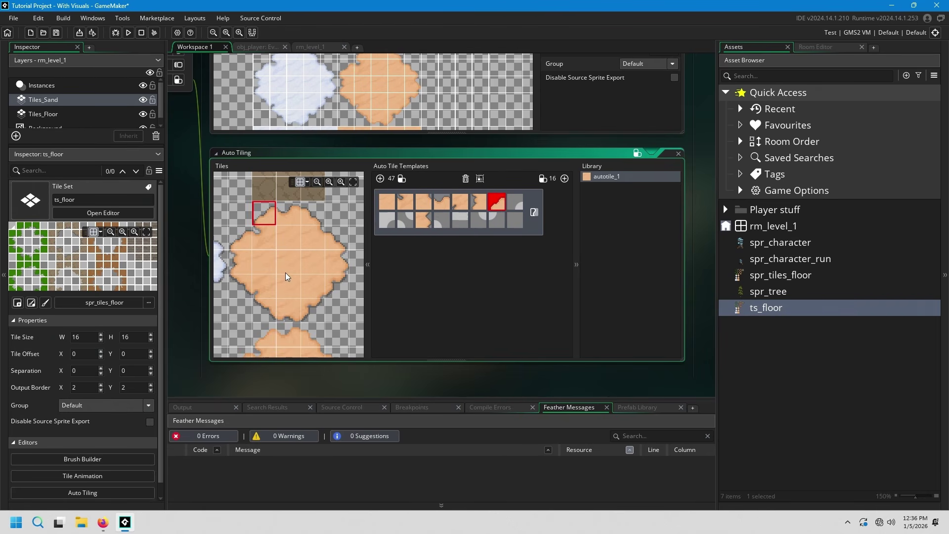
middle_drag(285, 271, 345, 357)
middle_drag(274, 251, 333, 316)
middle_drag(273, 225, 279, 303)
click(243, 200)
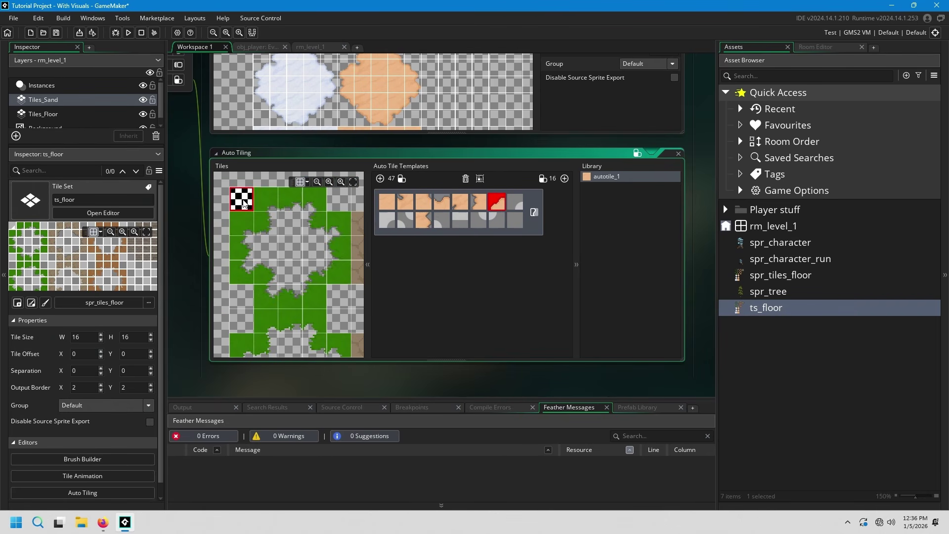
middle_drag(345, 309, 274, 217)
middle_drag(303, 247, 257, 157)
middle_drag(322, 296, 328, 254)
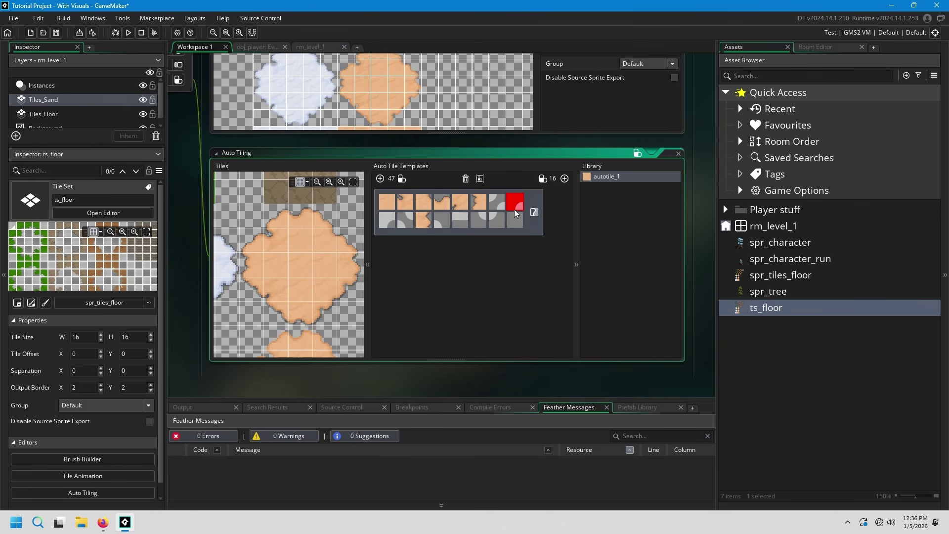
Fill slots 8, 9, 12, 13 and 14 with the bottom-right outer, bottom-right inner, top-right outer, bottom-edge and bottom-left outer sand tiles.
click(322, 318)
click(331, 295)
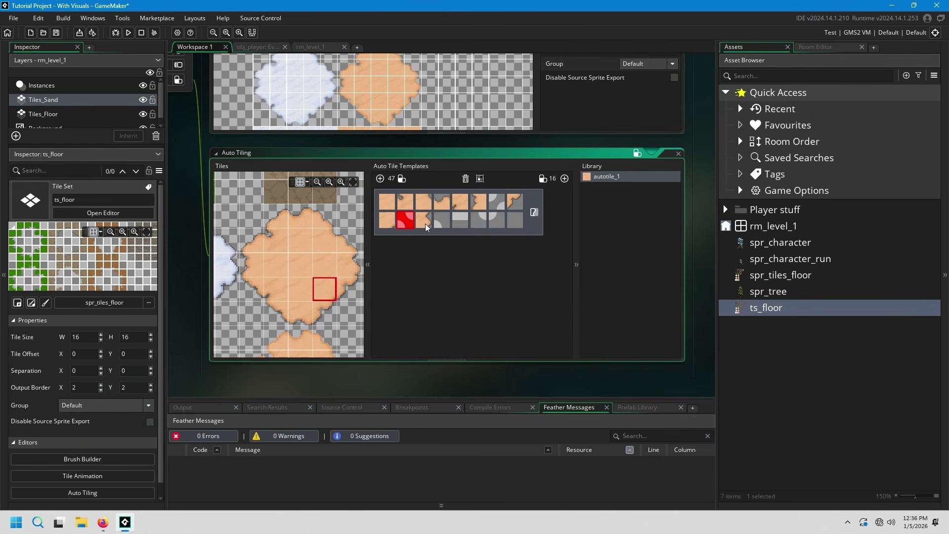
click(348, 242)
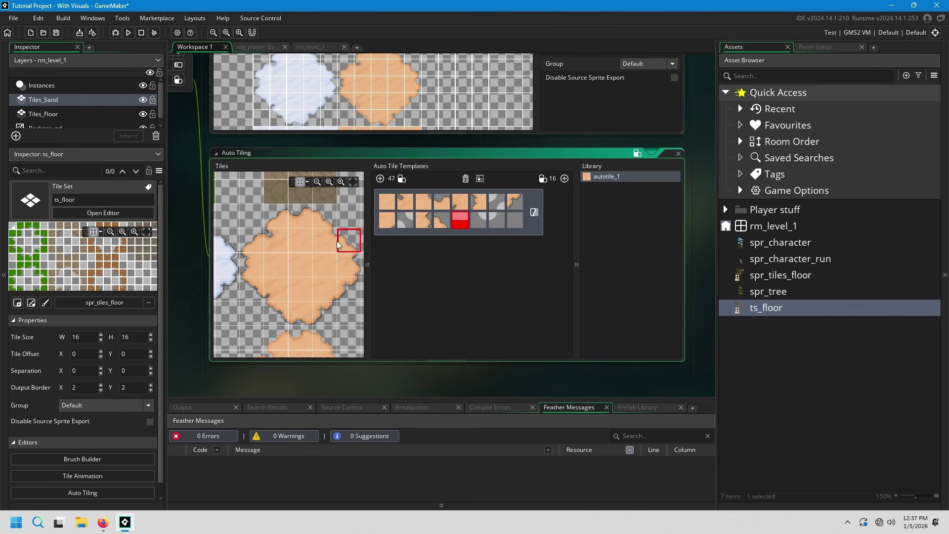
click(300, 316)
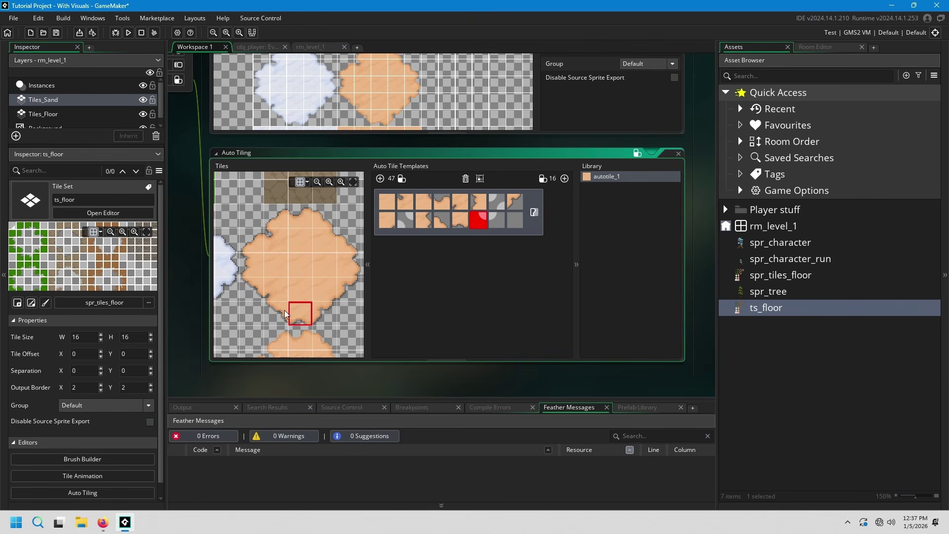
click(276, 315)
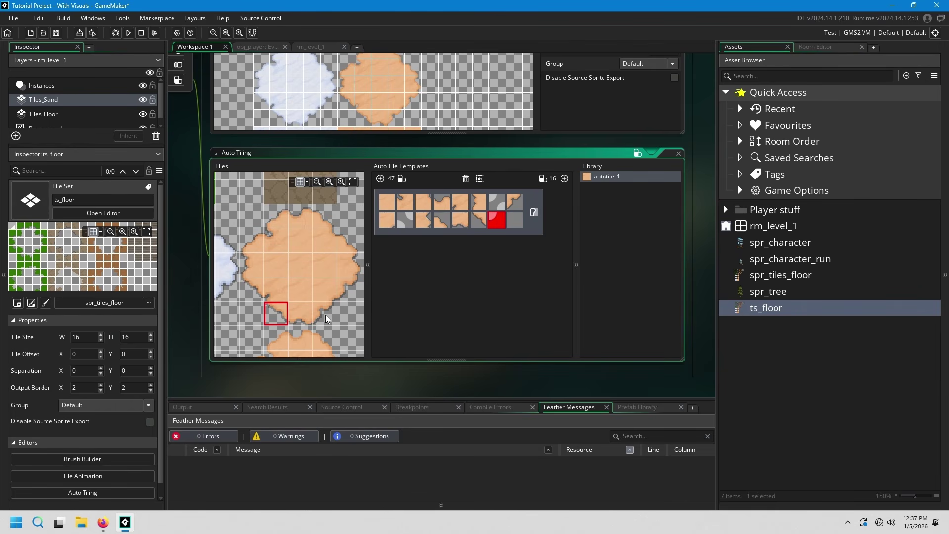
Try the bottom-right outer corner sand tile in the fifteenth slot, and replace it with a blank tile.
click(325, 316)
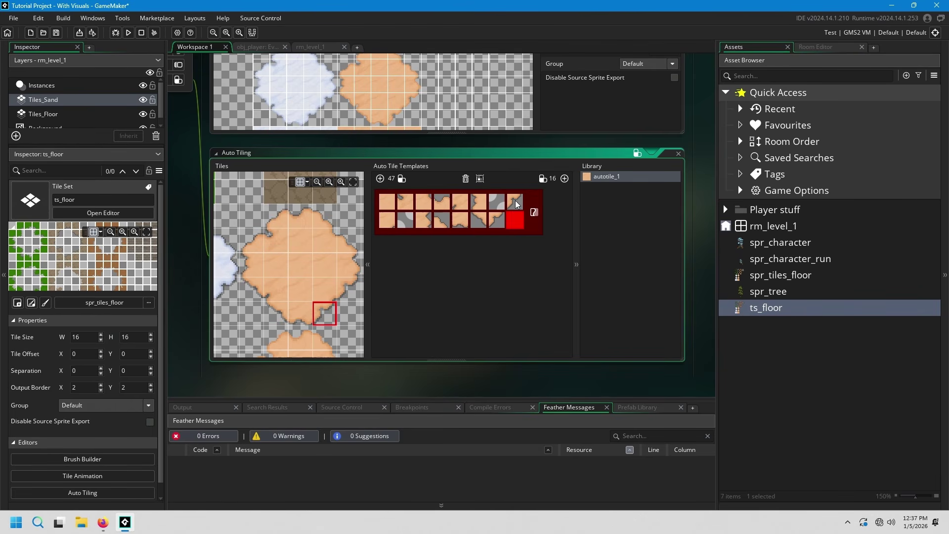
click(491, 221)
click(356, 218)
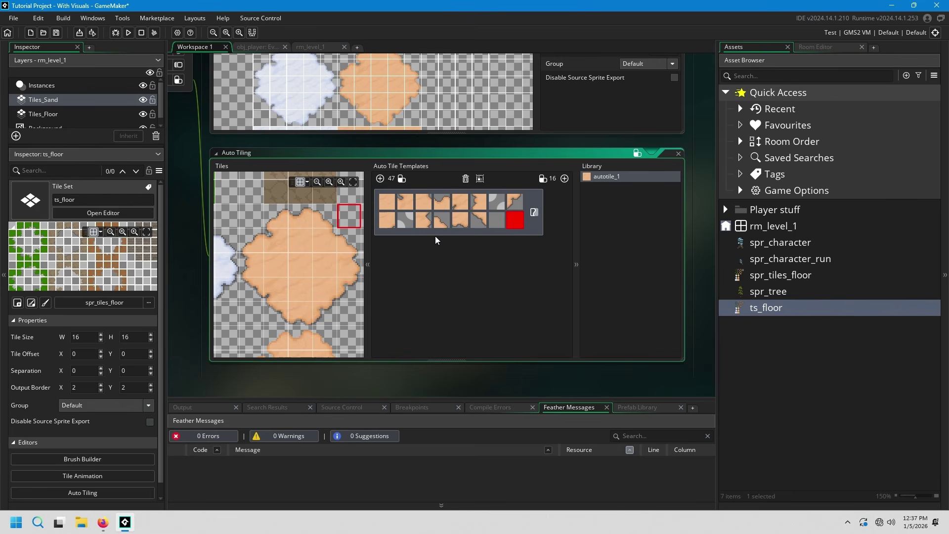
Fill the eighth slot with the upper sand blob's top-left outer corner and the fifteenth slot with its bottom-right outer corner.
click(516, 204)
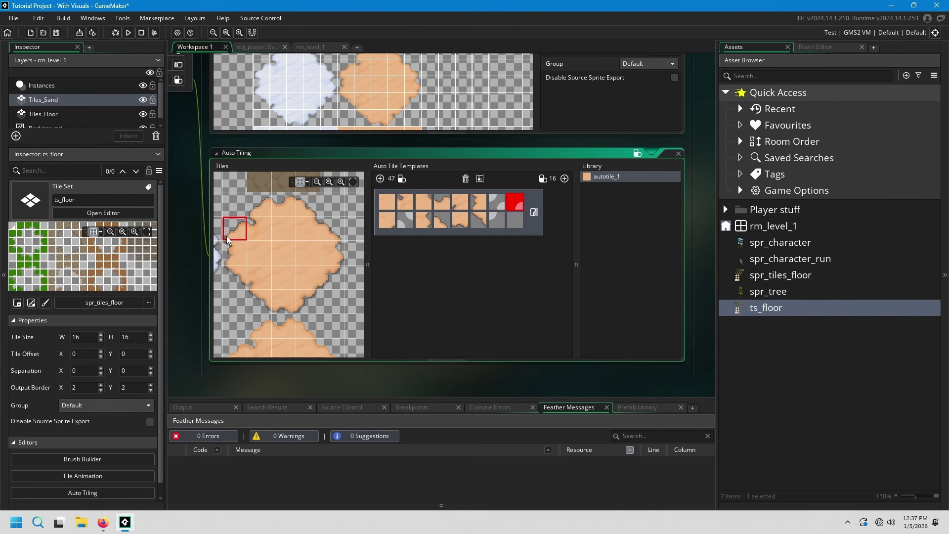
click(226, 236)
click(498, 222)
click(307, 301)
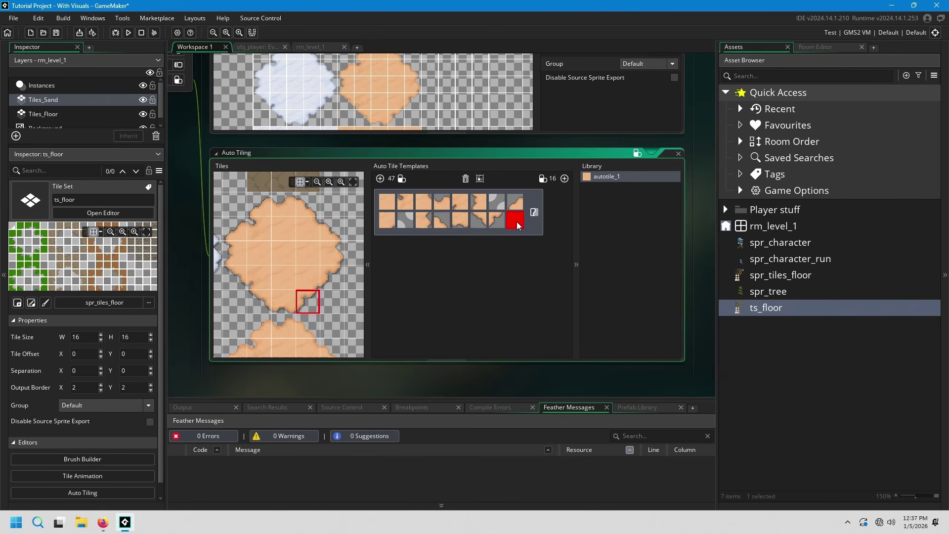
Assign the checkered empty tile to the sixteenth slot of the sand auto tile.
scroll(274, 221, up, 5)
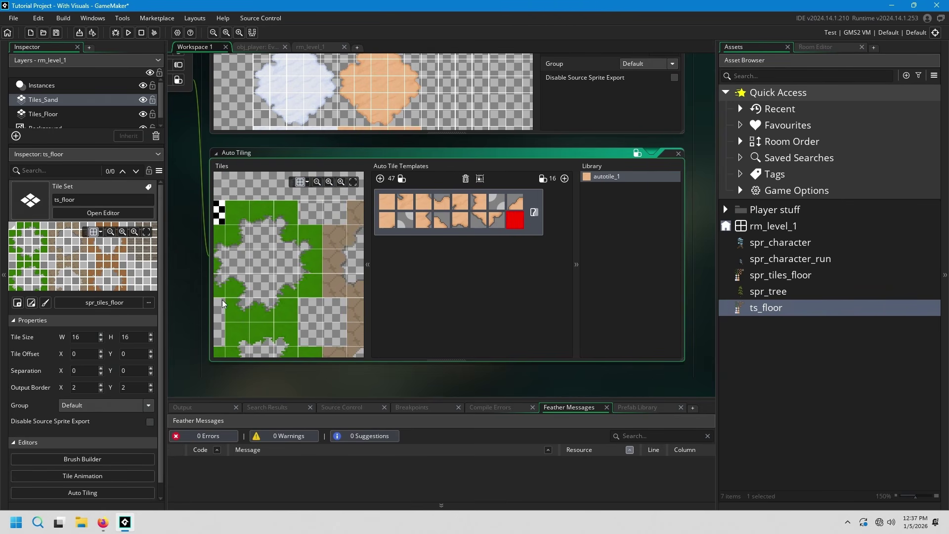
click(248, 223)
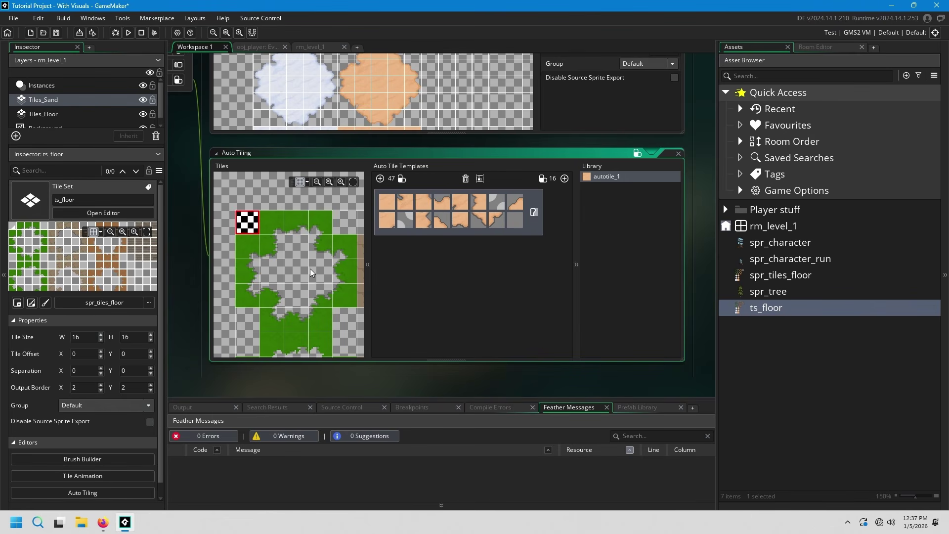
middle_drag(317, 300, 260, 197)
middle_drag(322, 316, 279, 167)
middle_drag(322, 256, 297, 268)
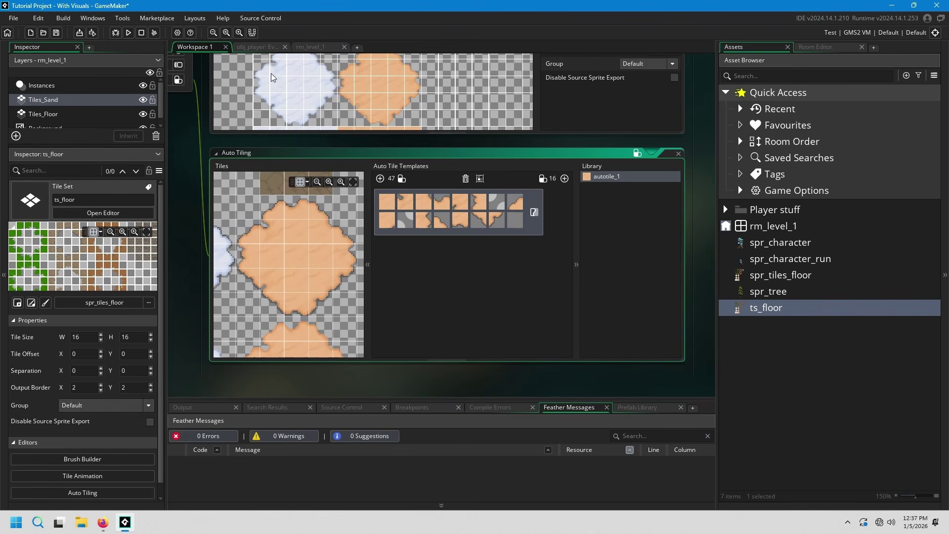
Open the rm_level_1 room and choose autotile_1 from the auto tile library for the Tiles_Sand layer.
click(319, 50)
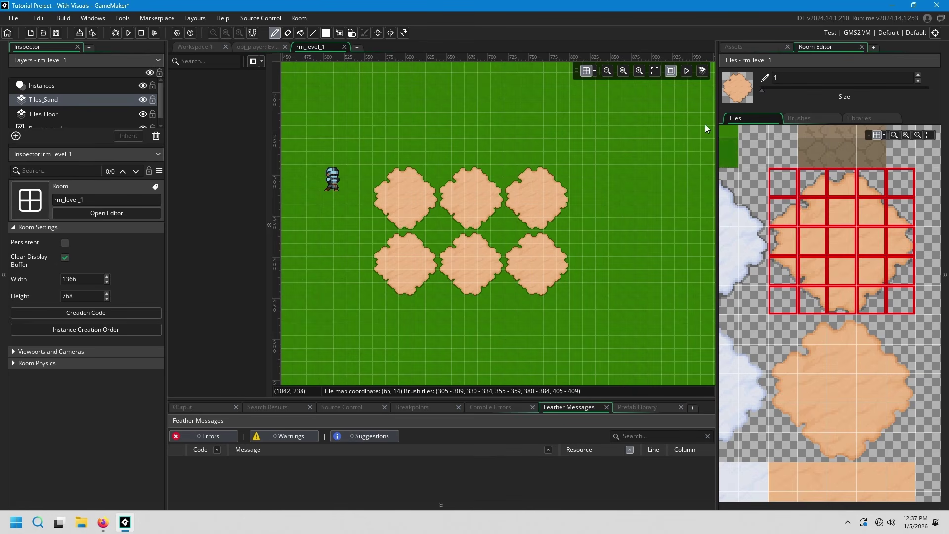
click(74, 101)
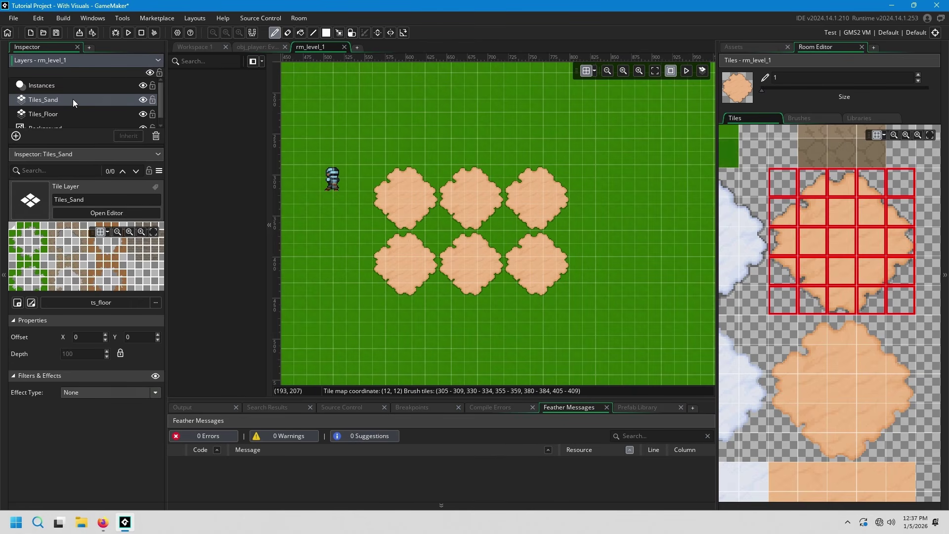
click(873, 119)
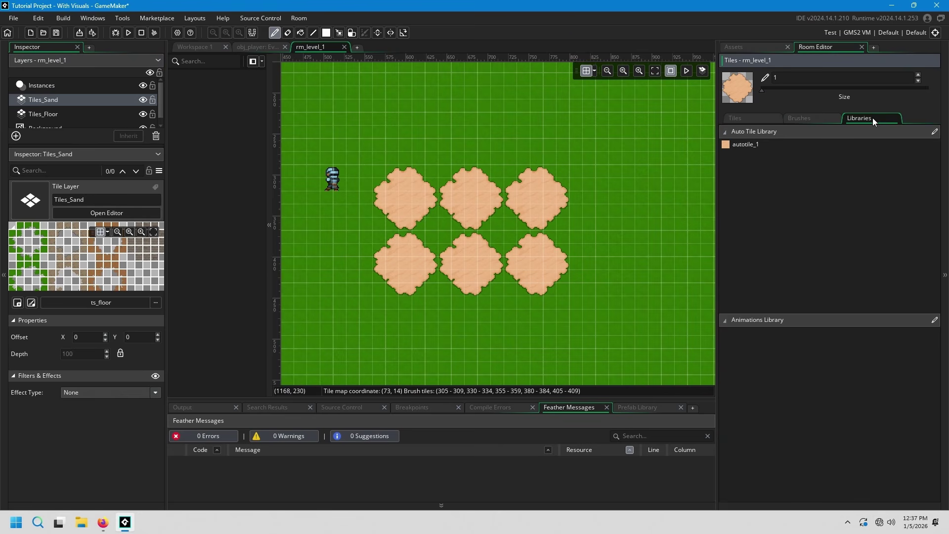
click(762, 144)
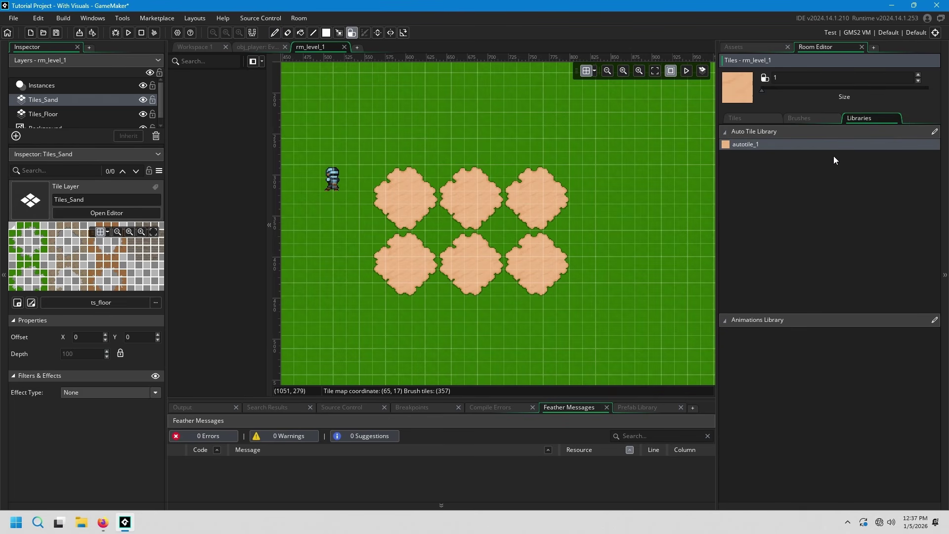
Open the auto tile library for editing and rename autotile_1 to "Autotiles: Sand".
click(935, 131)
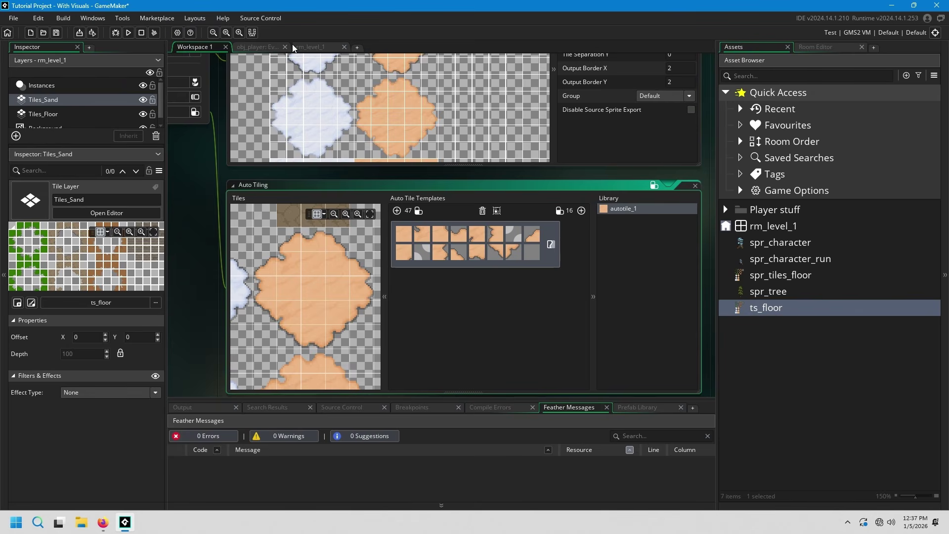
click(325, 48)
click(935, 133)
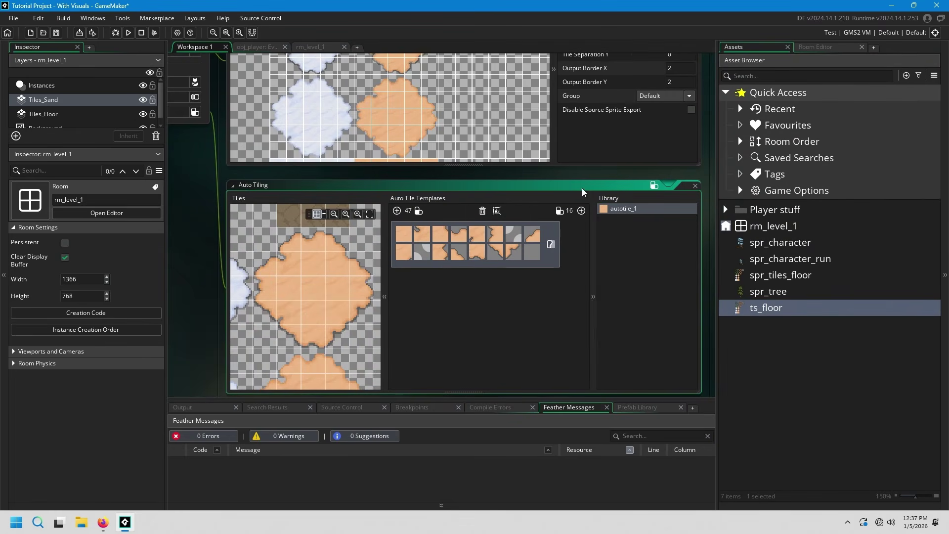
click(627, 209)
right_click(627, 209)
click(648, 227)
key(Home)
key(End)
key(ctrl+a)
key(BackSpace)
text(Autotiles: Sand)
click(796, 289)
click(802, 277)
click(793, 287)
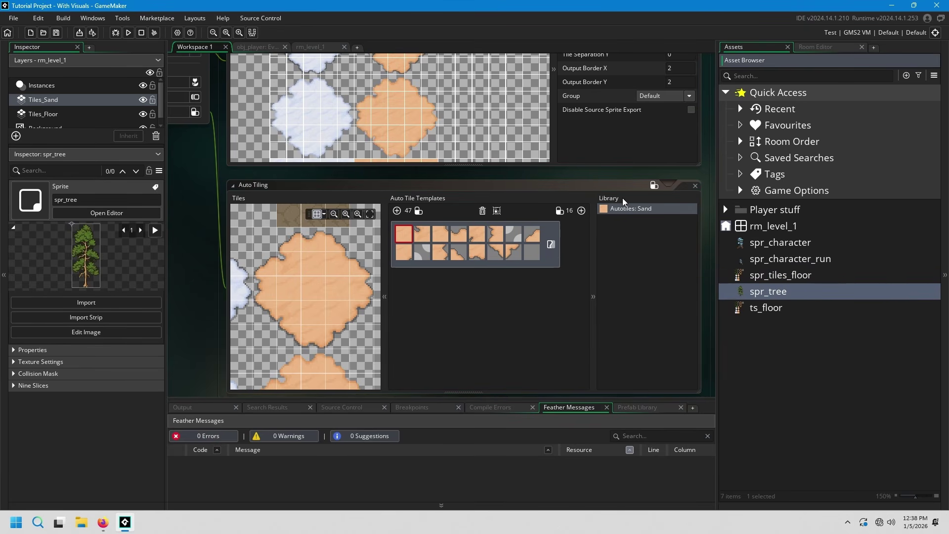
click(633, 208)
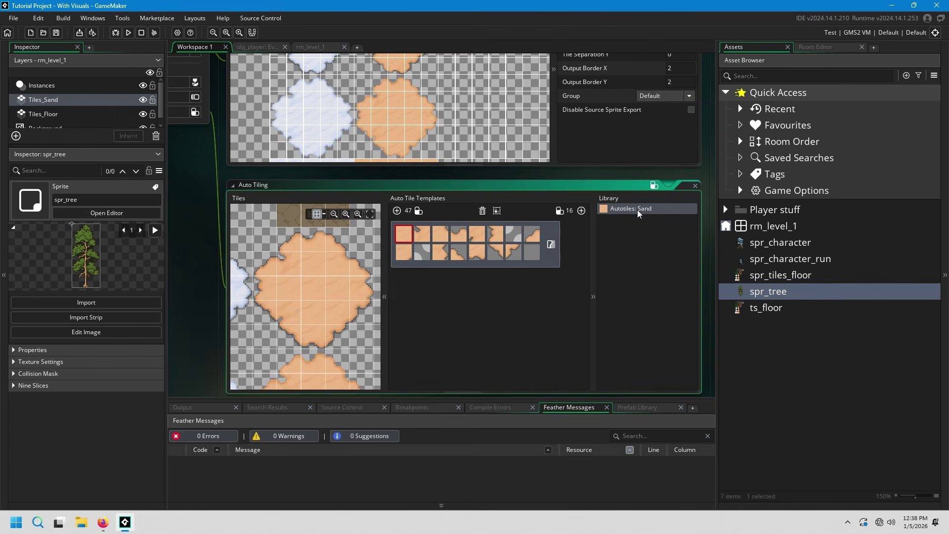
Paint with Autotiles: Sand in rm_level_1 over the six separate sand blobs, merging them into one large sand area.
click(311, 47)
click(576, 210)
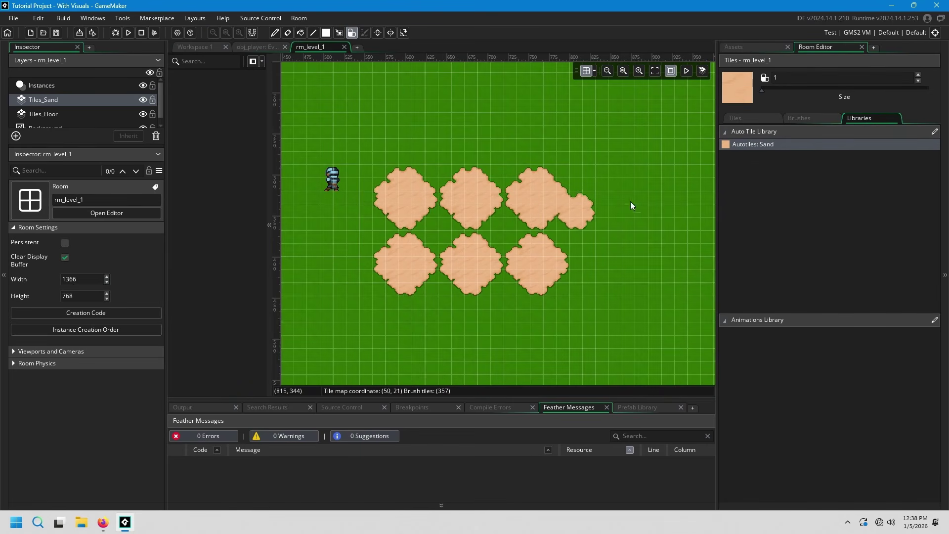
click(765, 145)
mouse_move(416, 215)
mouse_down()
mouse_move(408, 232)
mouse_move(380, 184)
mouse_move(520, 174)
mouse_move(518, 192)
mouse_move(453, 218)
mouse_up()
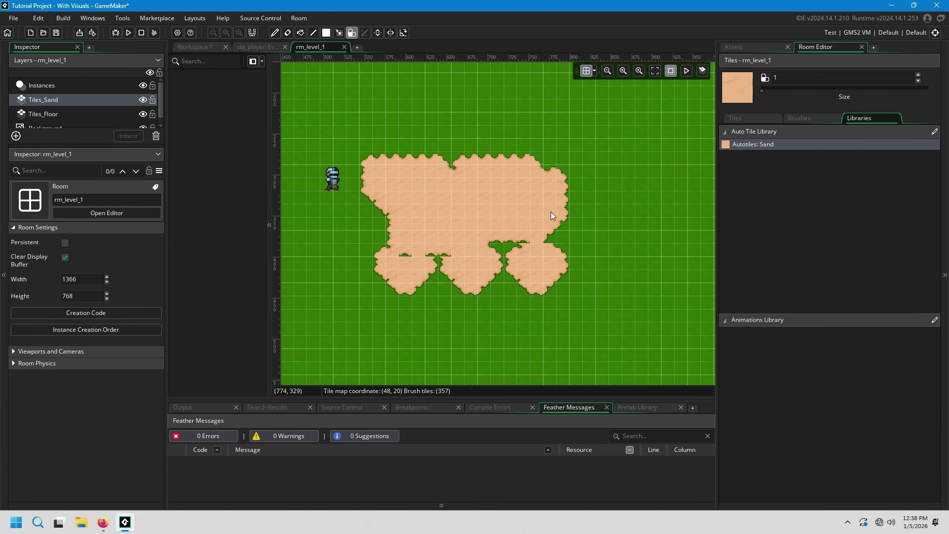
mouse_move(550, 279)
mouse_down()
mouse_move(381, 280)
mouse_move(477, 265)
mouse_up()
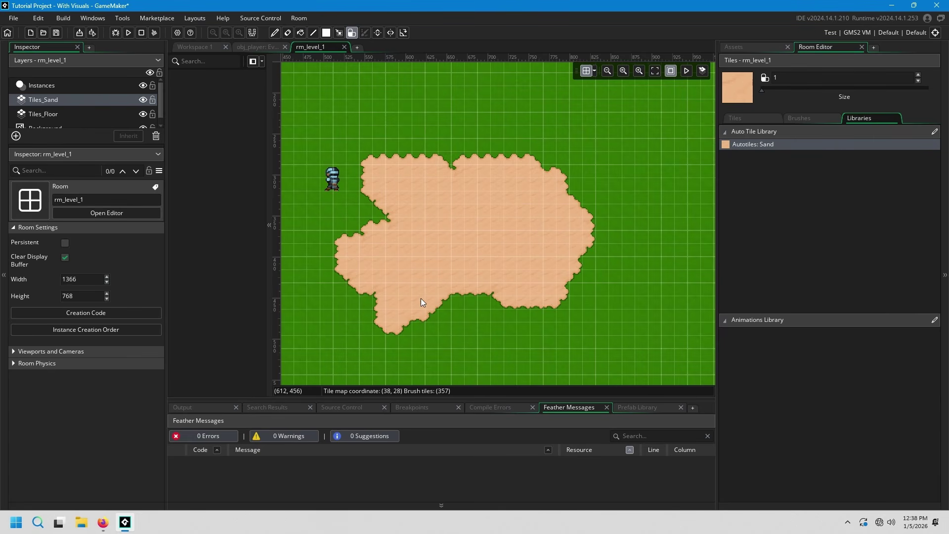
Extend the sand area downward as a ring around an open patch of grass, and inspect the edges of the opening.
middle_drag(421, 302, 465, 187)
mouse_move(464, 187)
mouse_down()
mouse_move(483, 312)
mouse_move(619, 225)
mouse_move(602, 266)
mouse_move(483, 283)
mouse_up()
drag(452, 212, 474, 244)
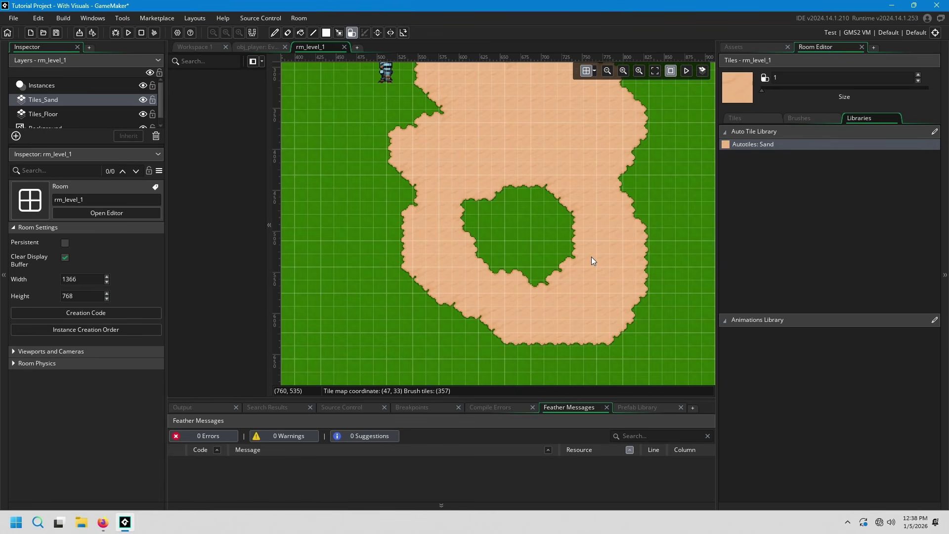
middle_drag(568, 199, 553, 256)
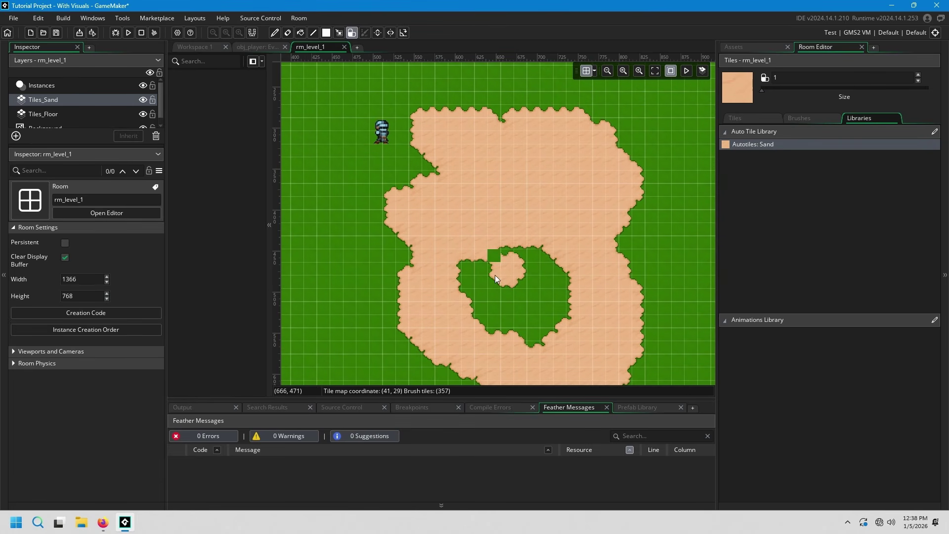
scroll(531, 227, up, 4)
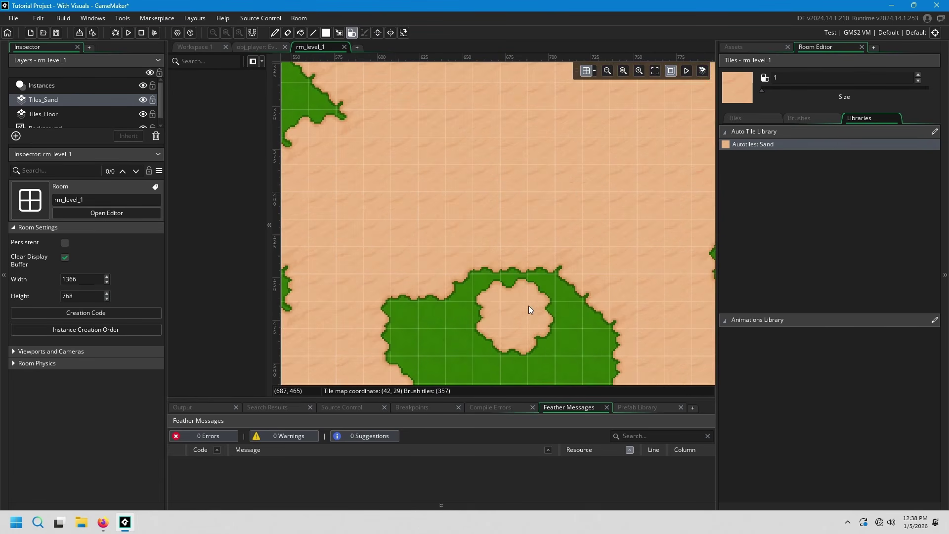
middle_drag(529, 309, 548, 205)
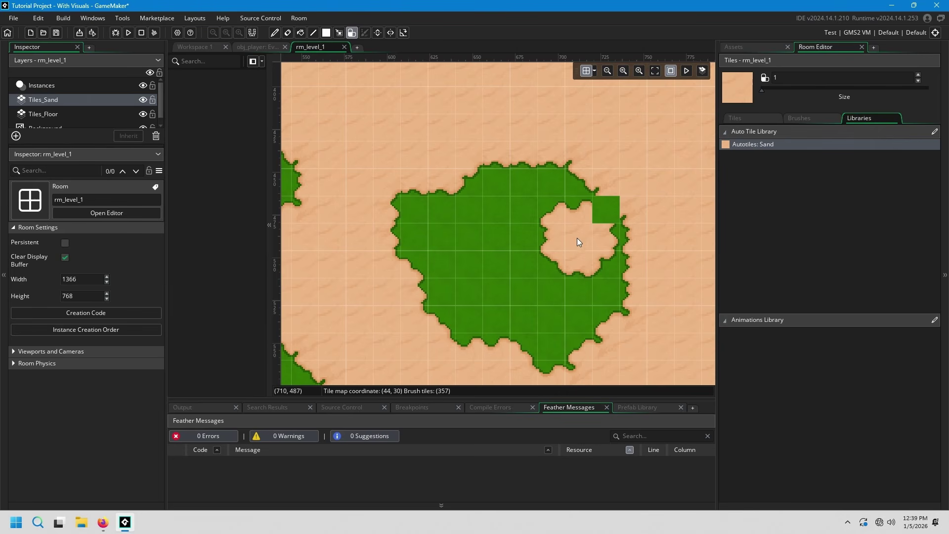
Try full sand tiles in the diagonal seventh and tenth slots, and test the brush at the edge of the grass opening in rm_level_1.
click(195, 48)
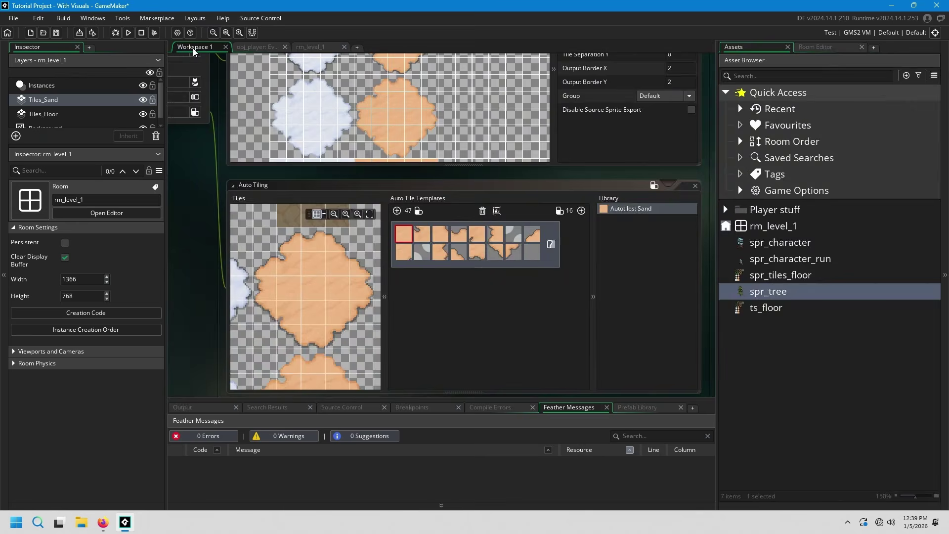
click(518, 237)
click(305, 292)
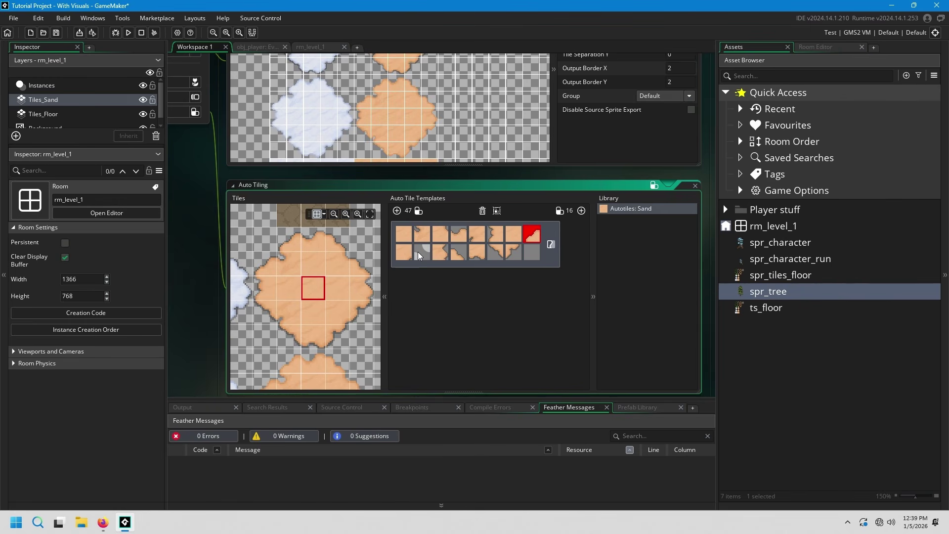
click(418, 251)
click(343, 289)
click(311, 46)
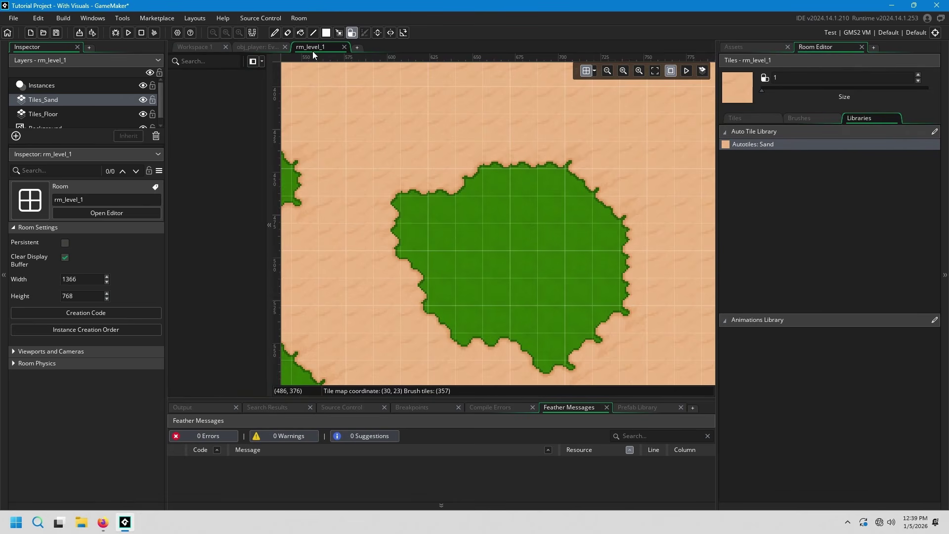
drag(499, 212, 446, 262)
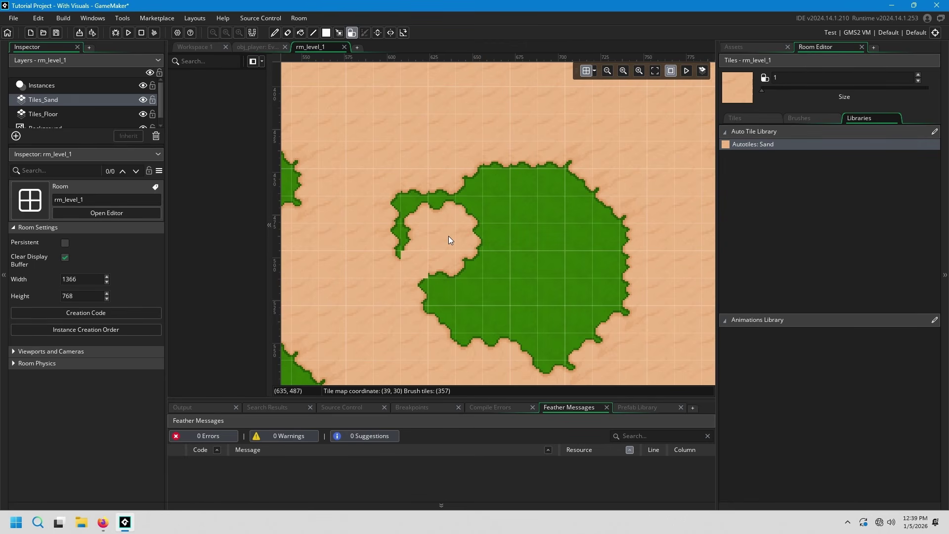
Reset the diagonal seventh and tenth slots of the sand auto tile to the empty tile.
click(195, 47)
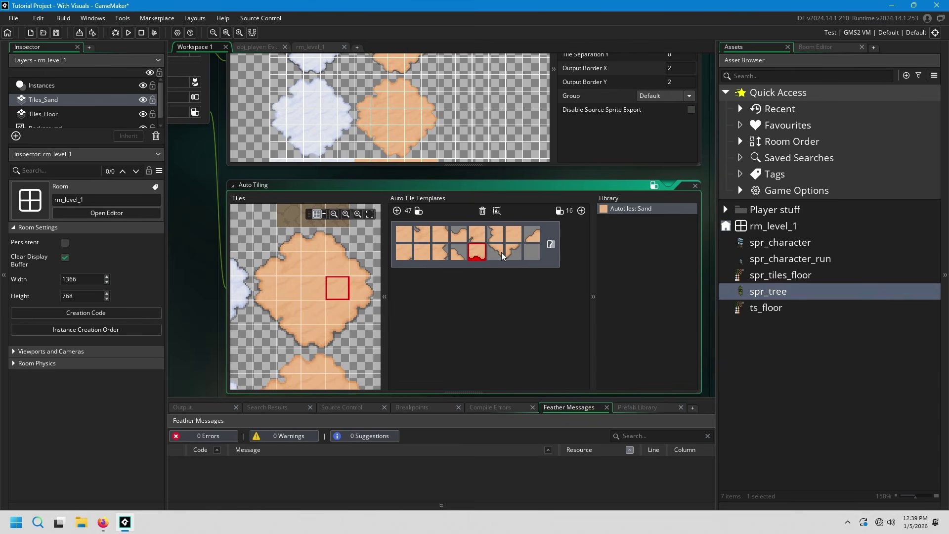
click(421, 252)
scroll(317, 259, down, 3)
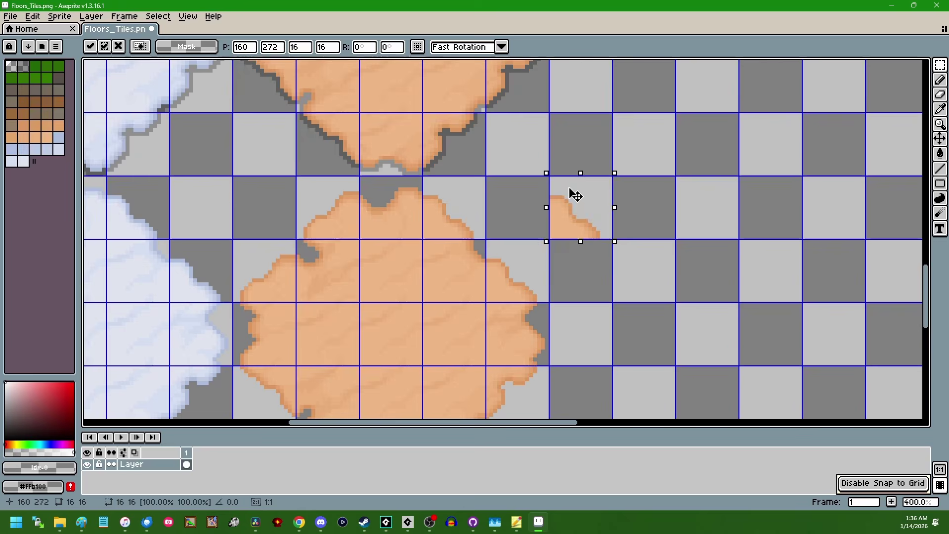
In Aseprite, copy the lower sand blob's 16×16 bottom-left outer corner onto the separate top-right corner tile, combining both diagonal pieces.
middle_drag(422, 279, 489, 173)
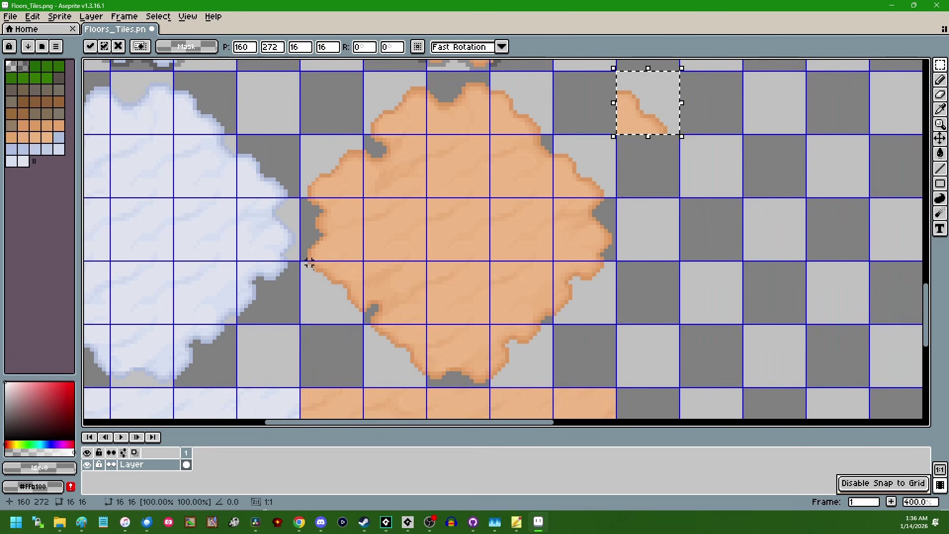
drag(310, 262, 352, 311)
ctrl+drag(352, 291, 664, 102)
scroll(598, 94, up, 2)
middle_drag(568, 88, 519, 284)
scroll(479, 189, up, 1)
click(439, 177)
key(ctrl+d)
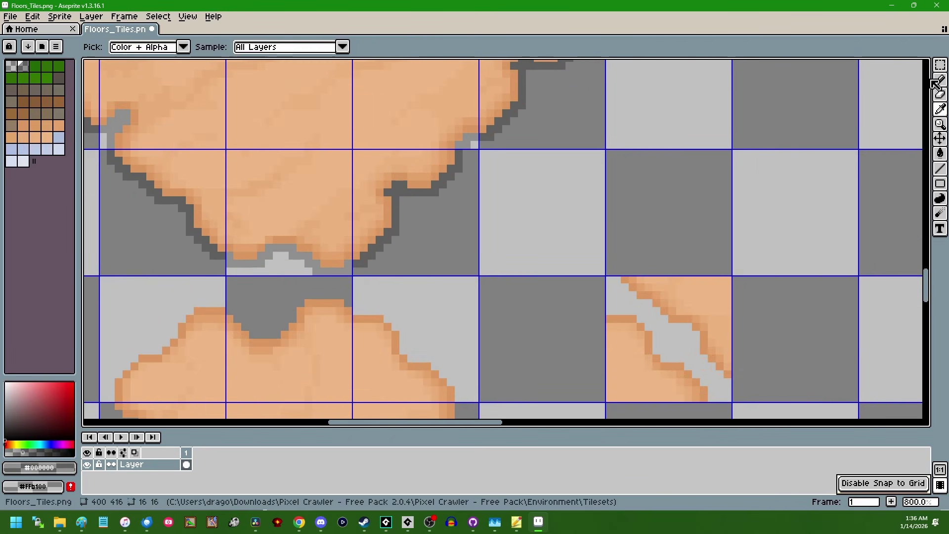
Draw freehand with the Pencil tool on the combined diagonal corner tile.
key(b)
scroll(643, 321, up, 1)
middle_drag(643, 321, 577, 230)
key(shift+n)
mouse_move(511, 212)
mouse_down()
mouse_move(580, 223)
mouse_move(615, 291)
mouse_move(699, 345)
mouse_move(744, 352)
mouse_move(669, 246)
mouse_move(512, 146)
mouse_up()
scroll(696, 255, down, 5)
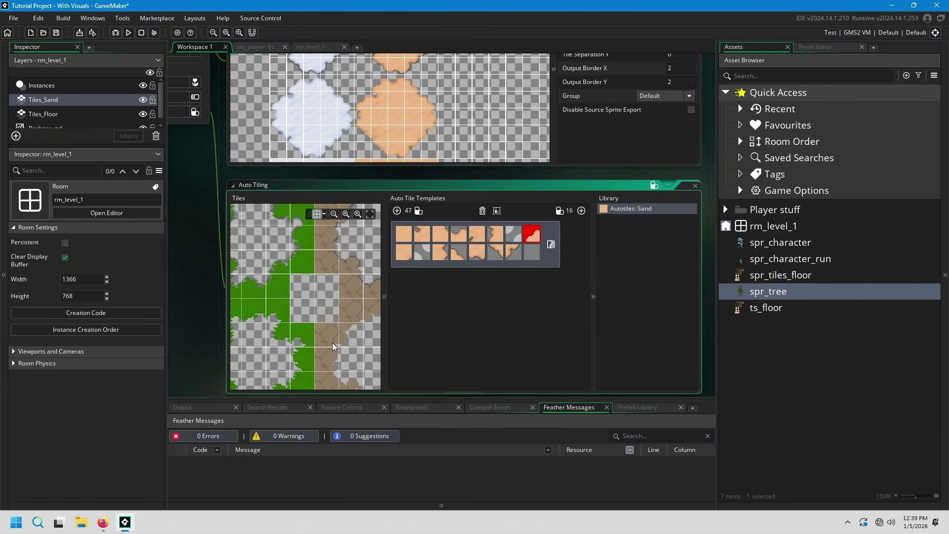
Return to rm_level_1 in GameMaker and check the sand auto tile brush inside and around the grass opening.
scroll(333, 342, down, 5)
middle_drag(277, 314, 313, 242)
click(313, 48)
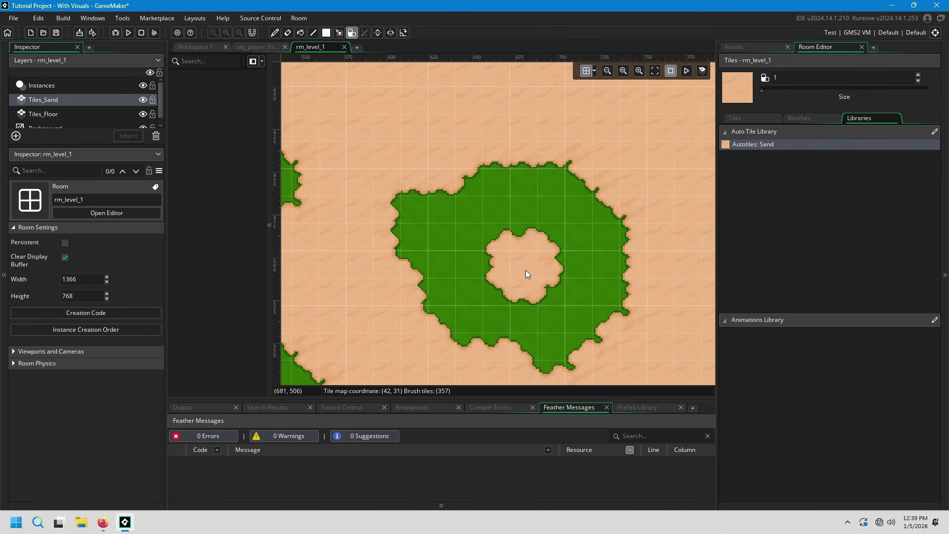
scroll(523, 273, down, 2)
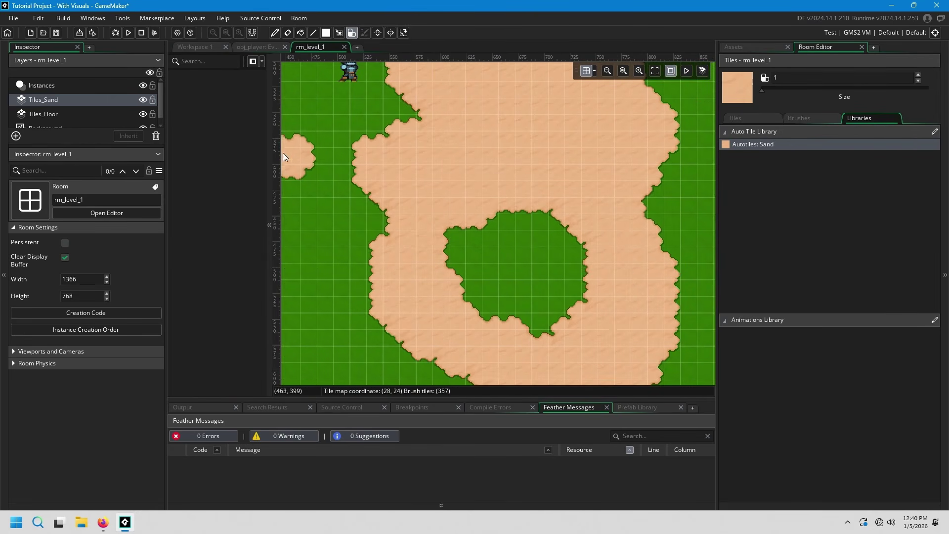
Add a 47-tile auto tile template to the tile set, select its first slot, and return to the rm_level_1 room.
click(202, 46)
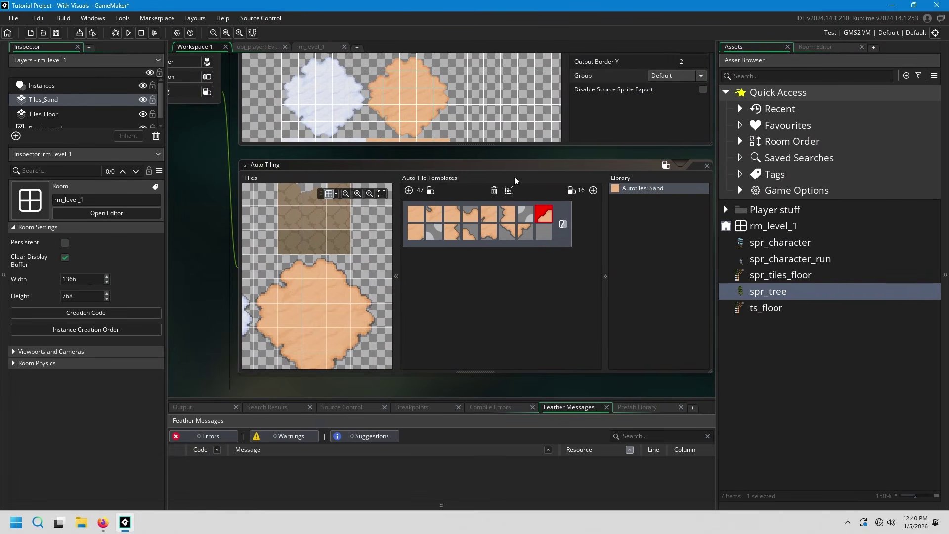
click(408, 191)
scroll(532, 291, down, 3)
scroll(527, 319, up, 3)
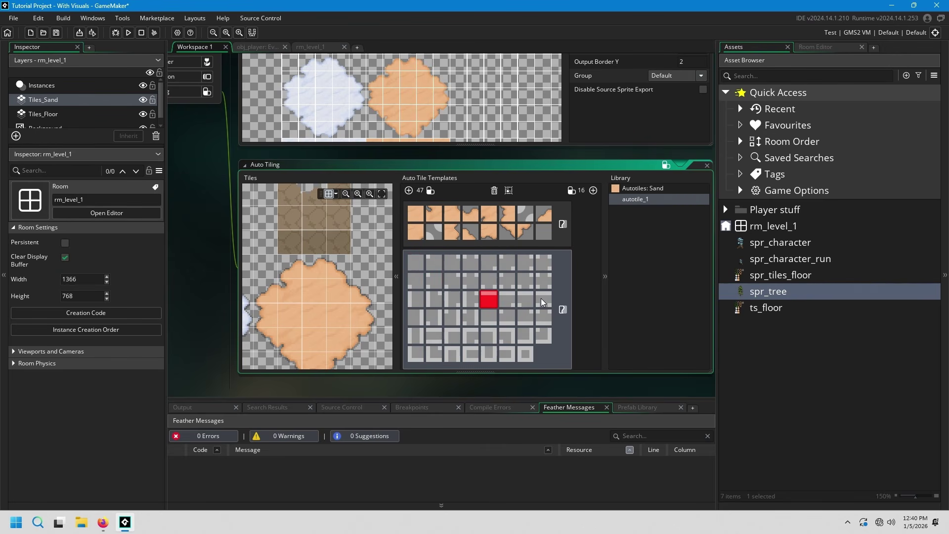
click(418, 259)
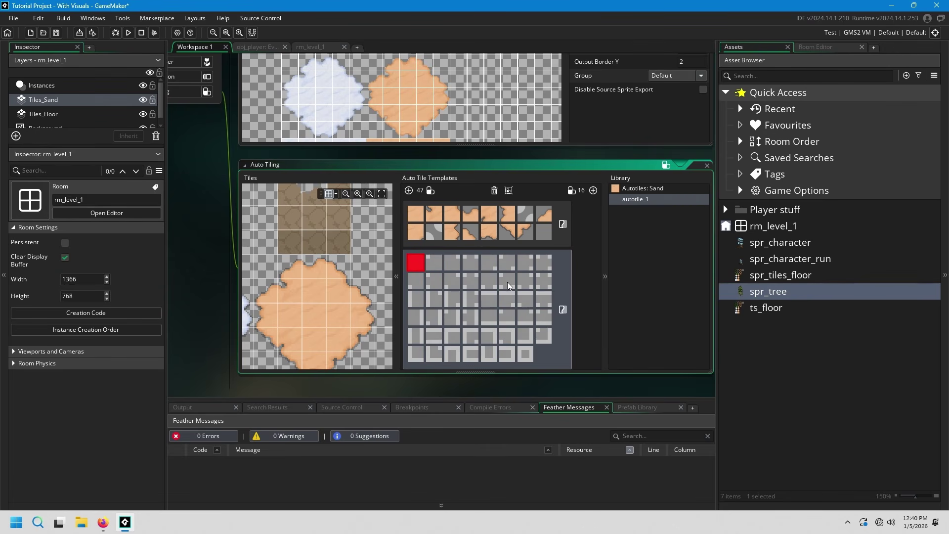
click(316, 46)
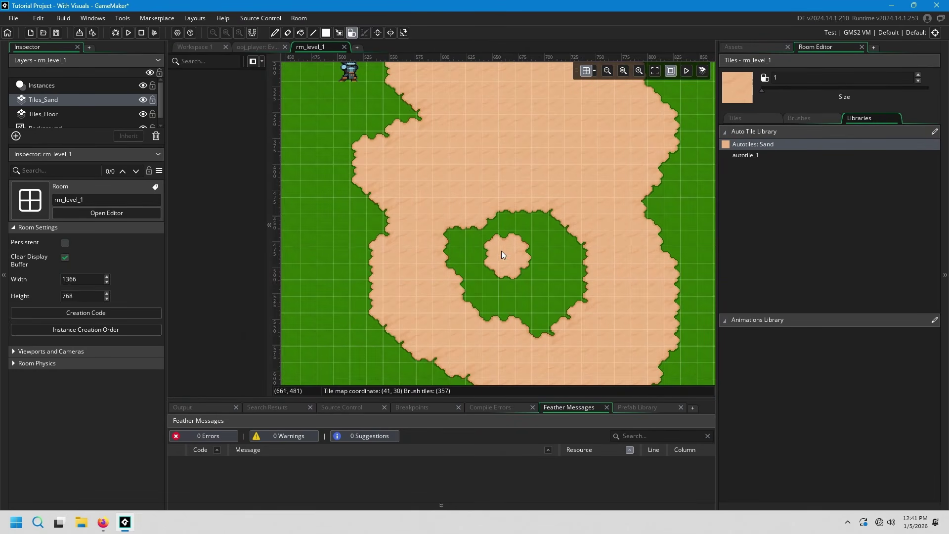
Run the game, walk the character across the sand and around the grass opening, and close the game window.
scroll(507, 268, down, 3)
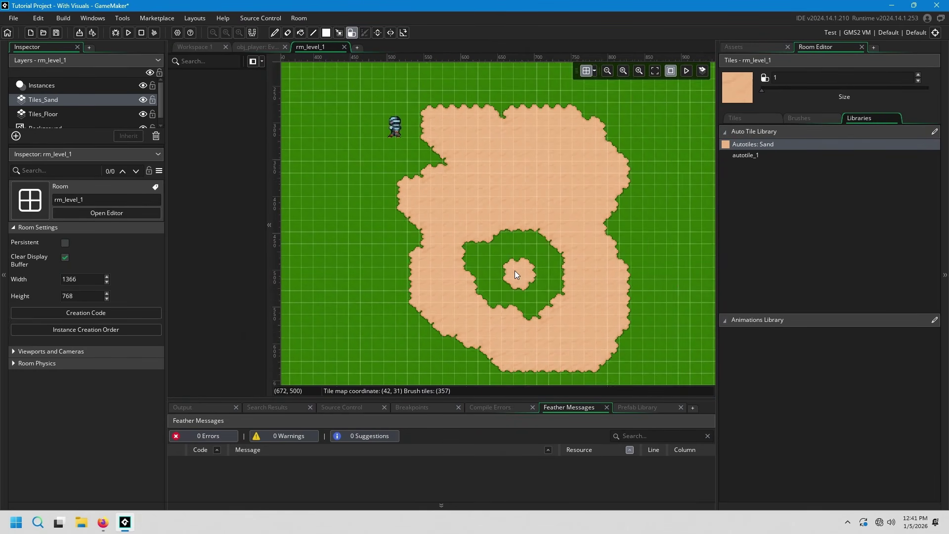
scroll(500, 270, up, 1)
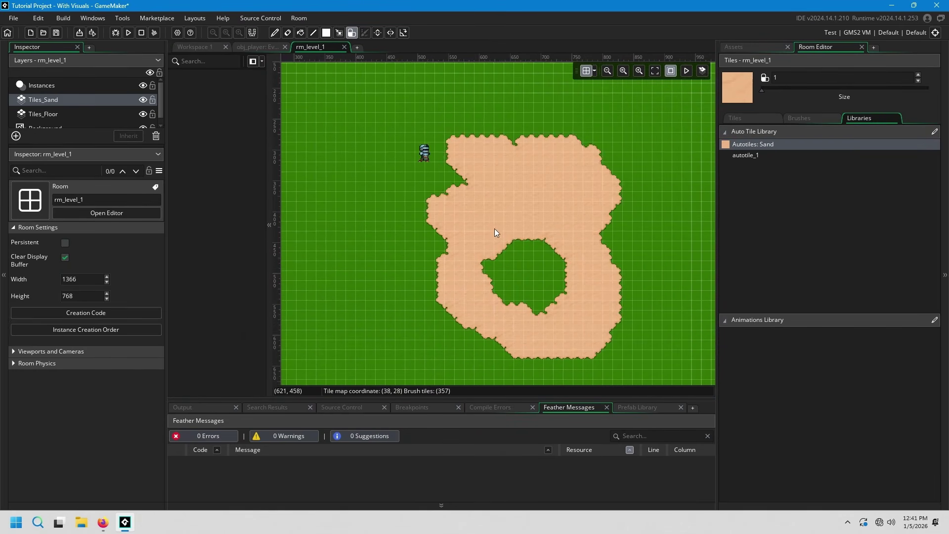
click(129, 33)
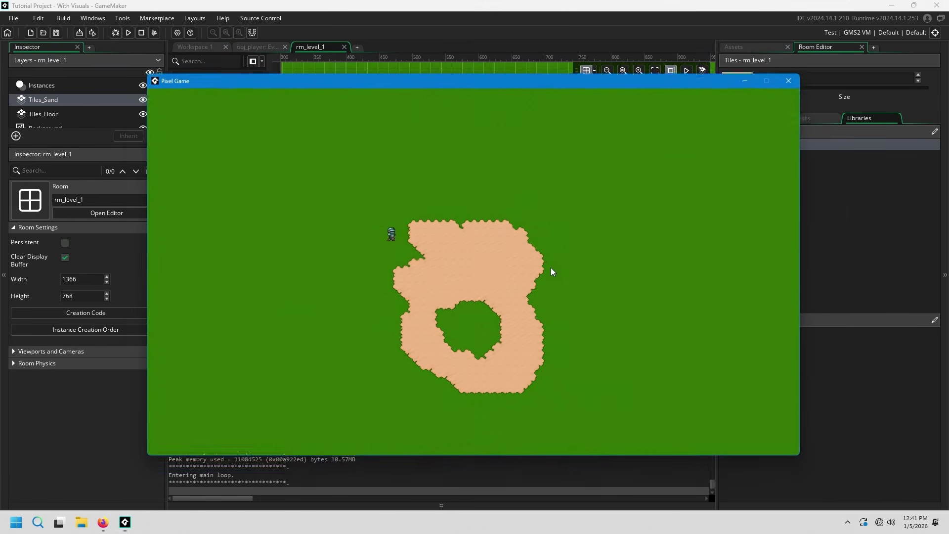
key(d)
key(s)
key(d)
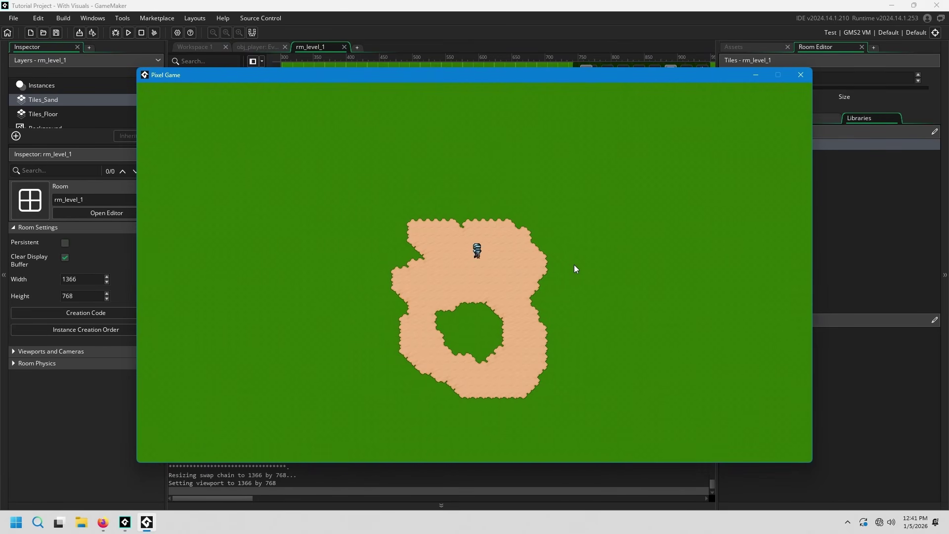
key(s)
key(a)
key(s)
key(s)
key(d)
key(w)
key(a)
key(s)
click(801, 74)
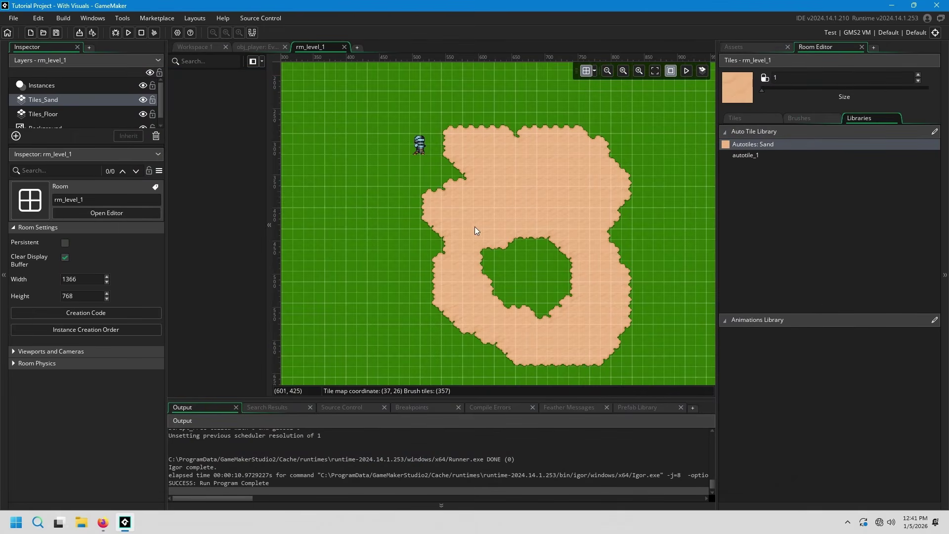
Delete the empty 47-tile auto tile autotile_1 from the ts_floor auto tile library.
click(540, 290)
click(194, 47)
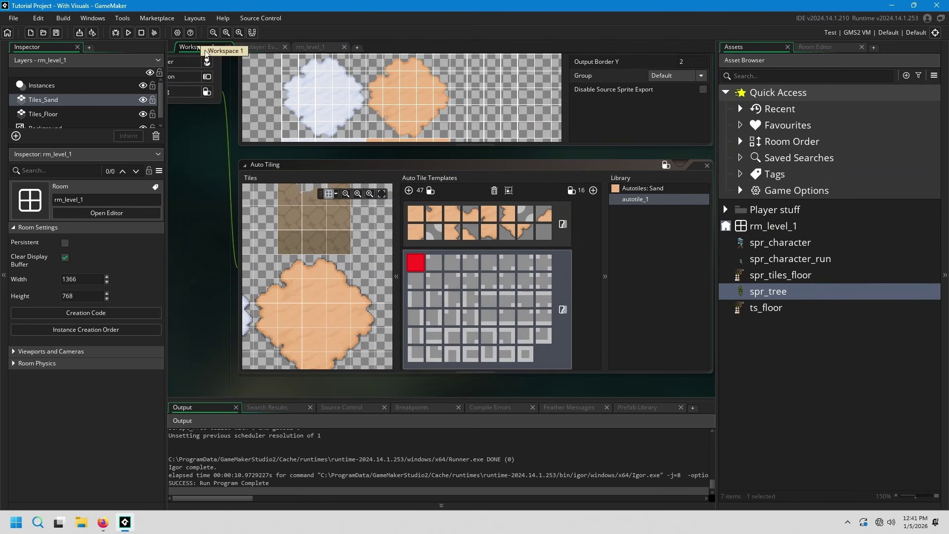
click(661, 206)
middle_drag(643, 160, 621, 158)
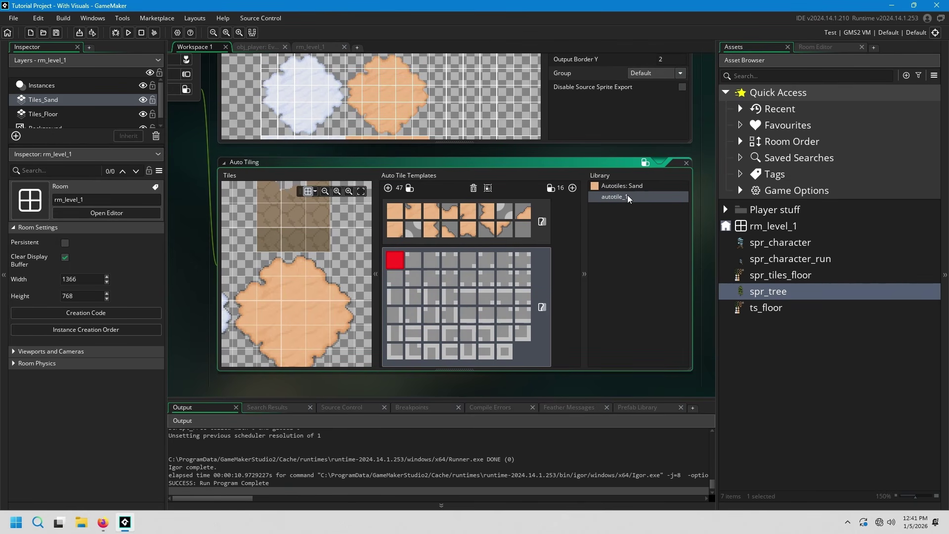
right_click(627, 197)
click(652, 205)
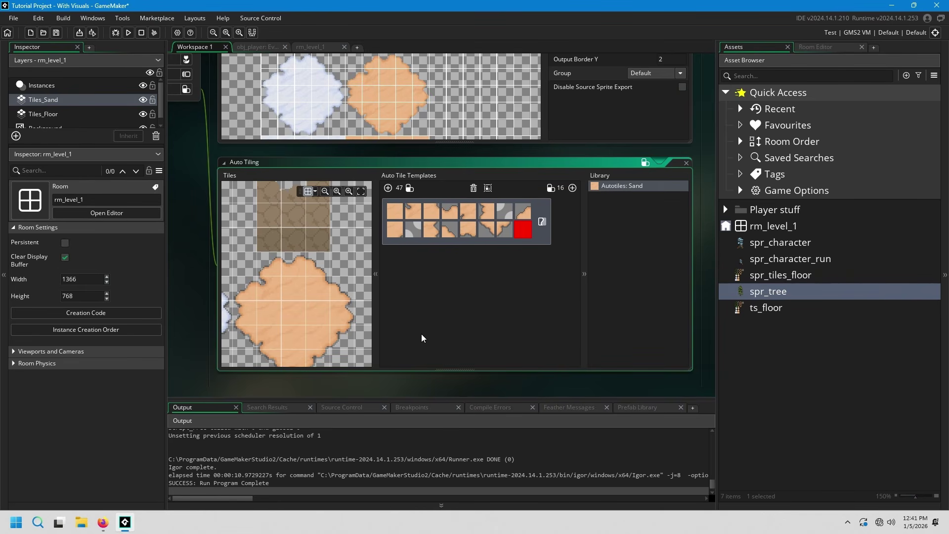
Return to rm_level_1 and inspect the painted sand's edges and the auto tile brush preview around the grass opening.
middle_drag(265, 254, 327, 219)
click(316, 47)
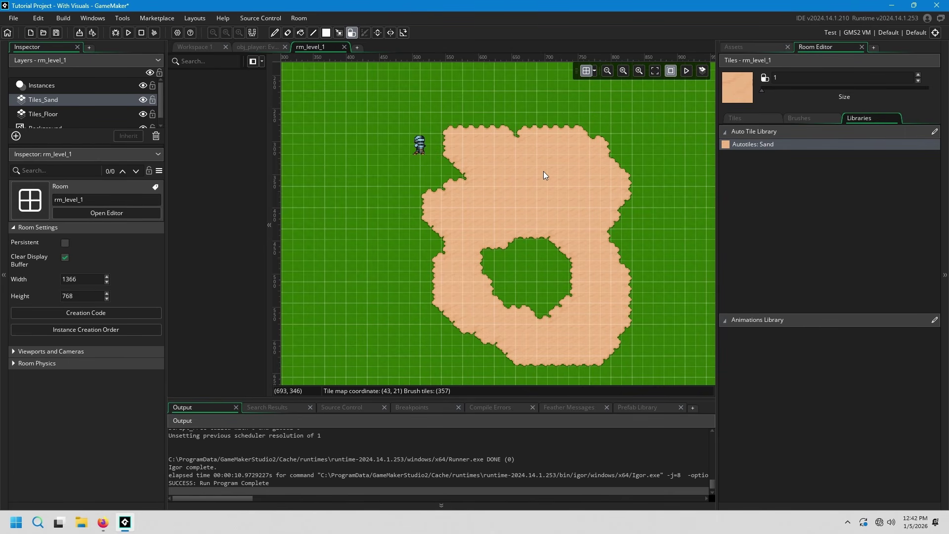
mouse_move(572, 197)
middle_down()
mouse_move(550, 186)
mouse_move(556, 194)
middle_up()
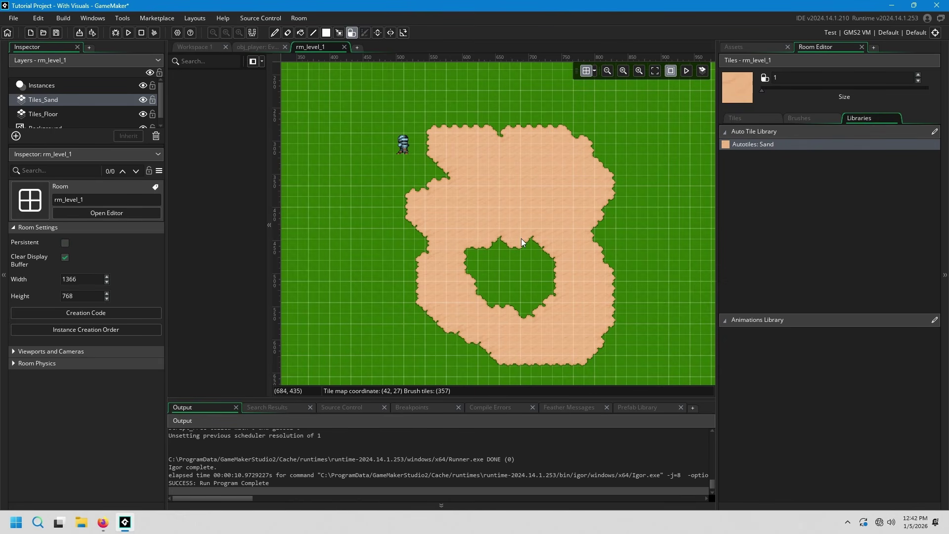
ctrl+scroll(514, 208, up, 3)
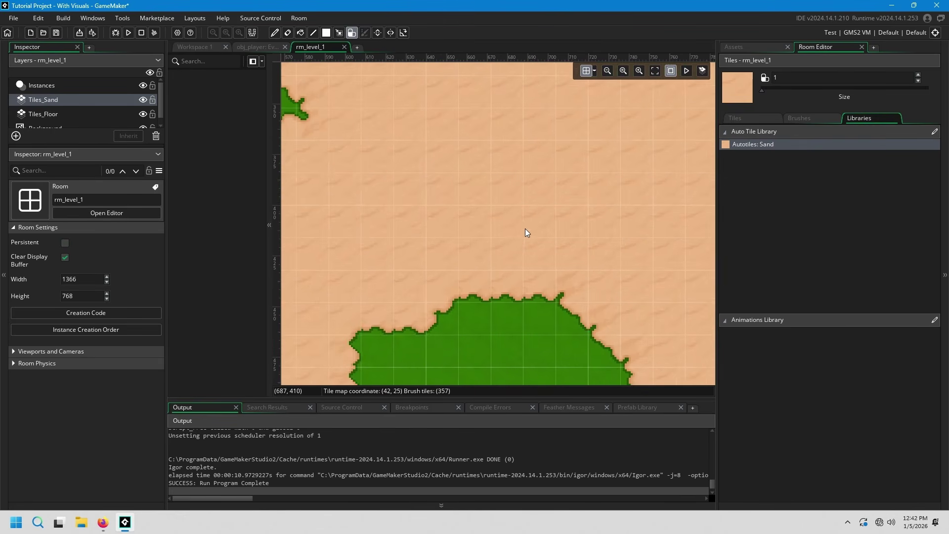
ctrl+scroll(552, 265, down, 4)
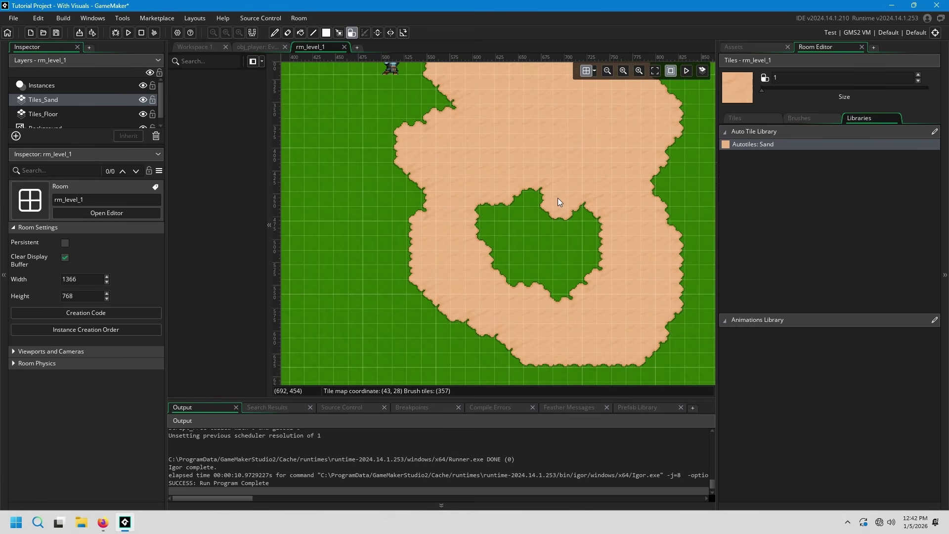
ctrl+scroll(525, 255, up, 1)
mouse_move(524, 250)
middle_down()
mouse_move(488, 233)
mouse_move(501, 210)
middle_up()
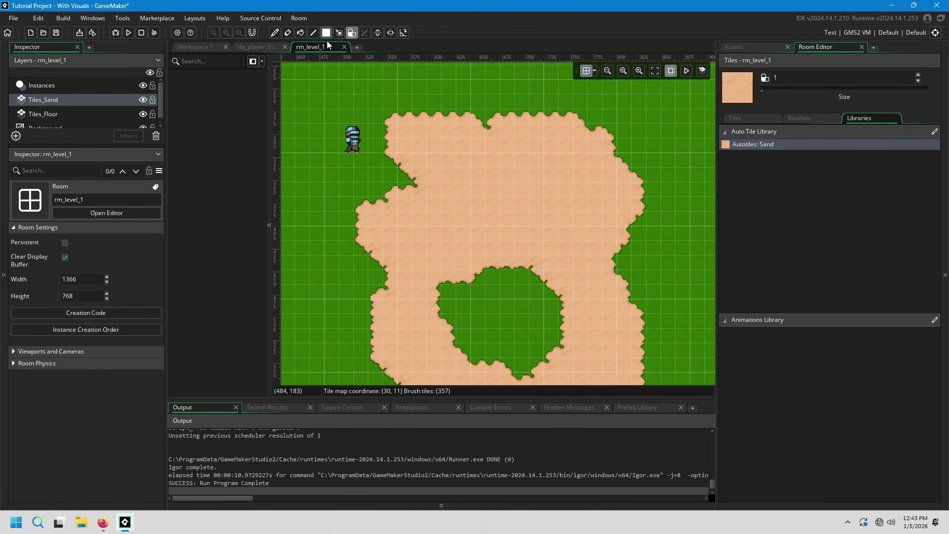
Close the obj_player events code and return to the ts_floor tile set in Workspace 1.
click(266, 48)
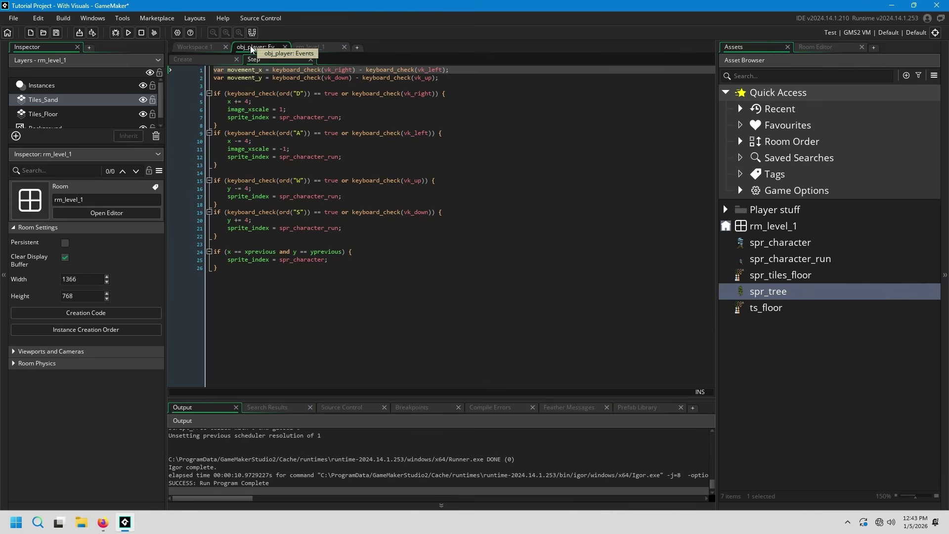
click(284, 47)
drag(194, 47, 208, 220)
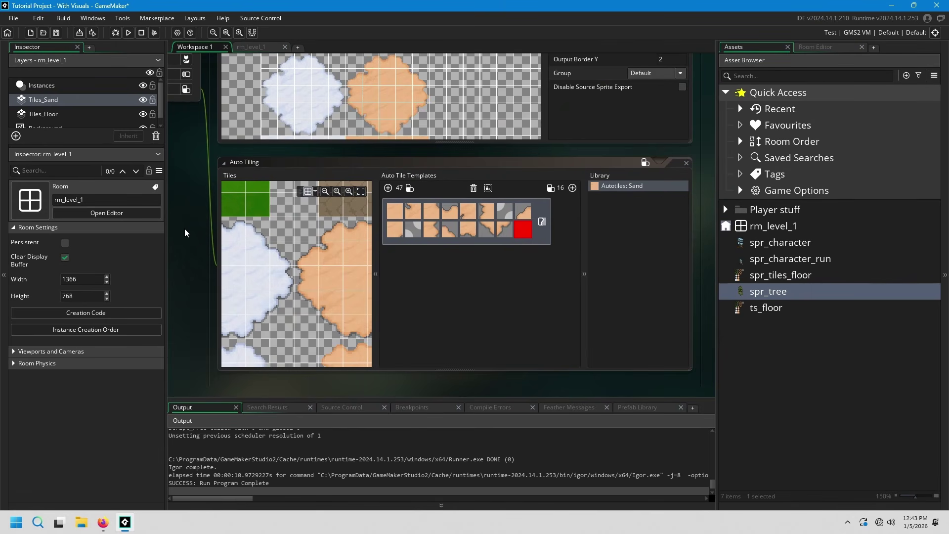
scroll(304, 282, down, 5)
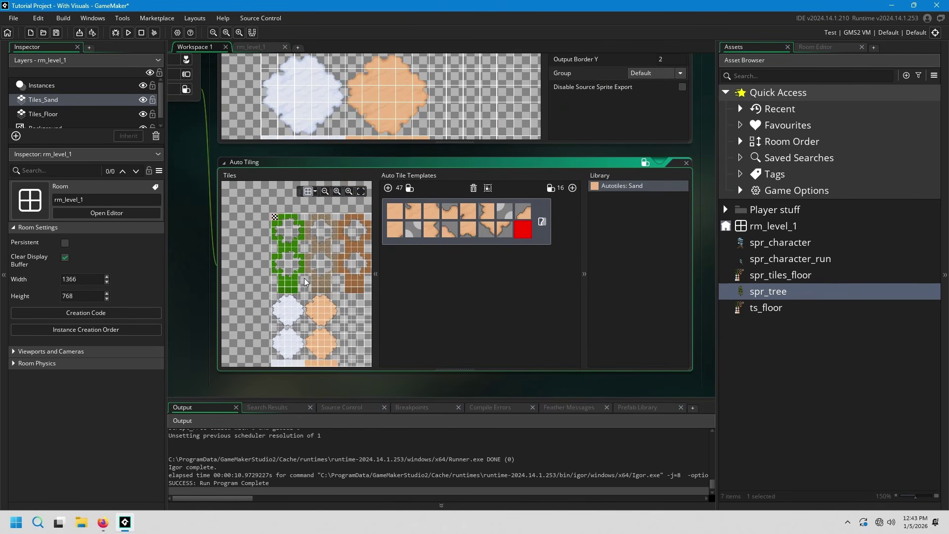
scroll(299, 281, up, 2)
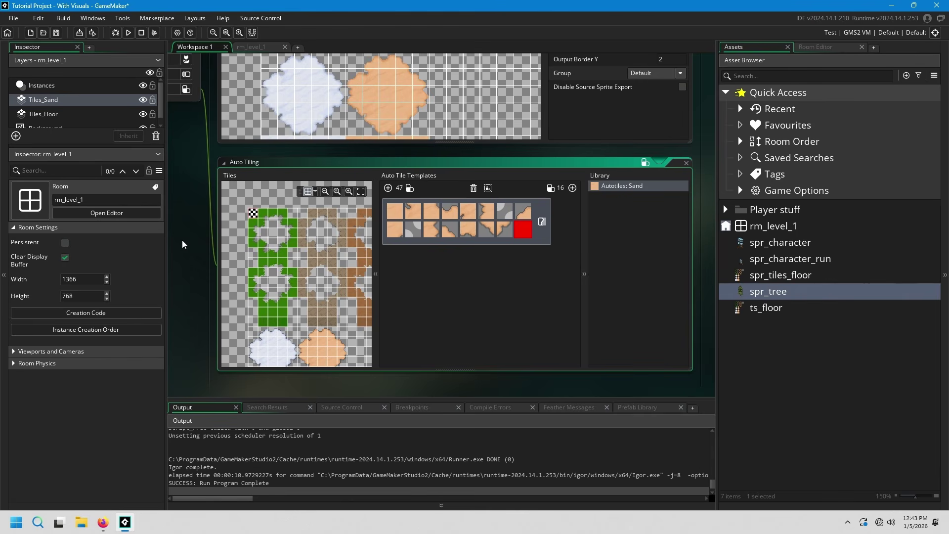
middle_drag(182, 243, 263, 252)
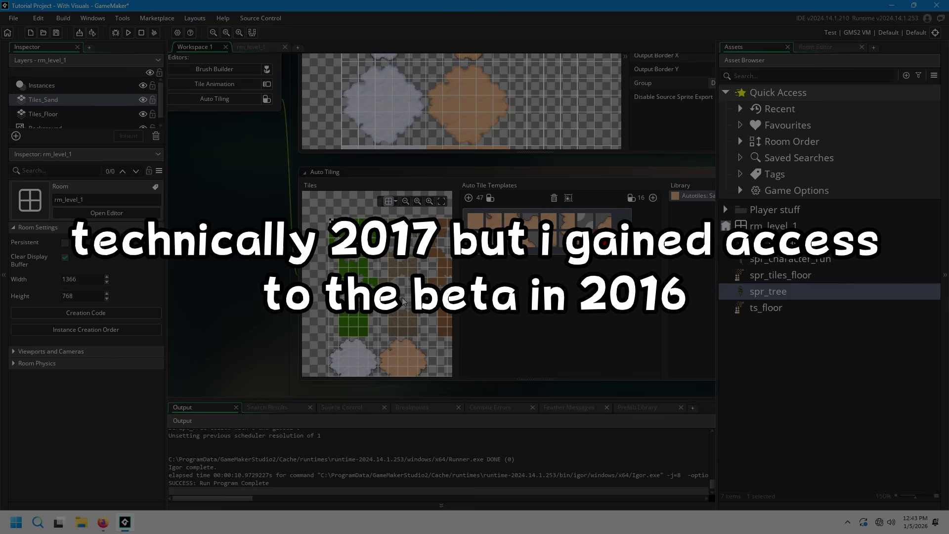
middle_drag(402, 309, 382, 309)
scroll(234, 266, up, 3)
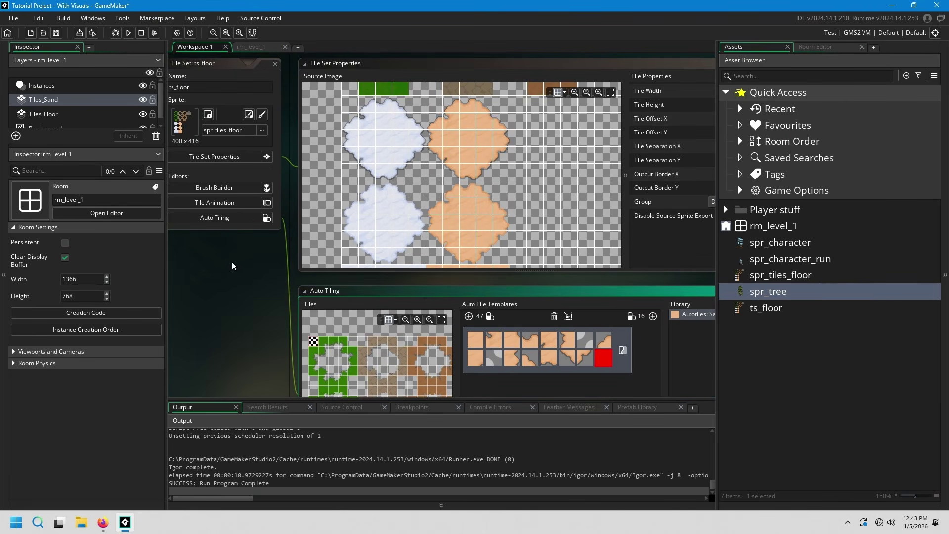
middle_drag(240, 279, 280, 303)
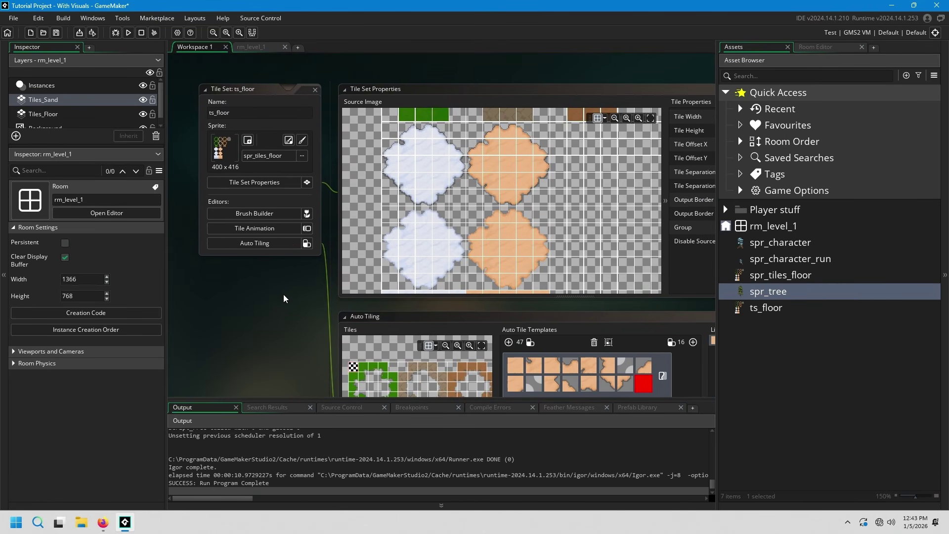
scroll(279, 314, down, 4)
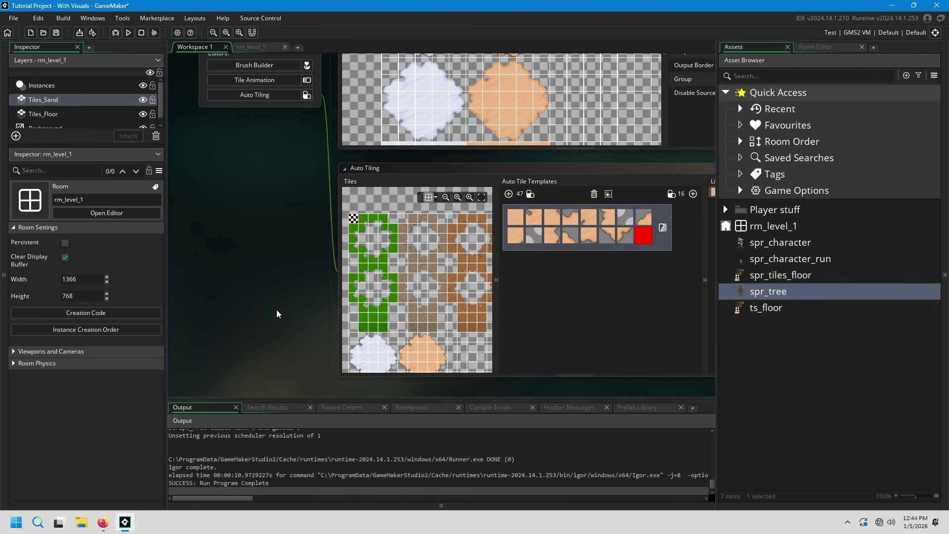
middle_drag(285, 304, 143, 298)
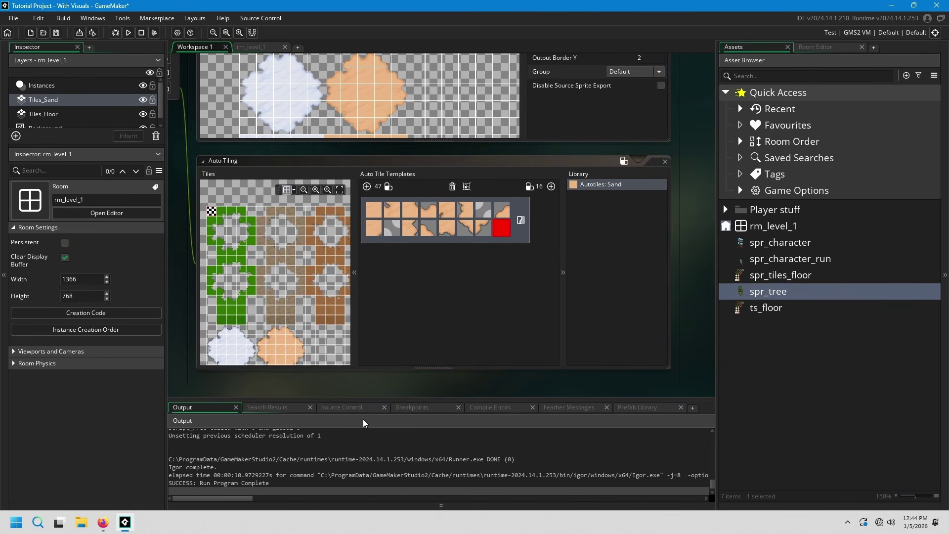
middle_drag(413, 389, 420, 384)
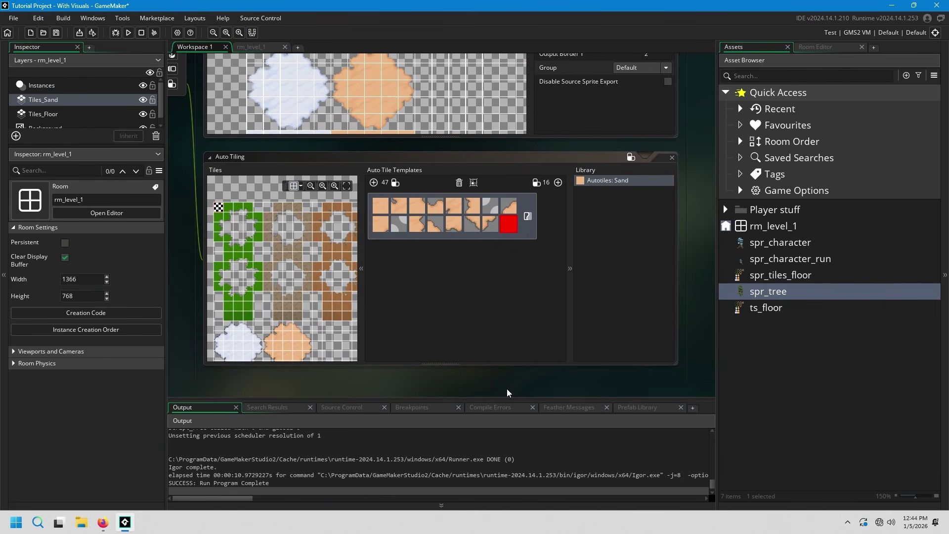